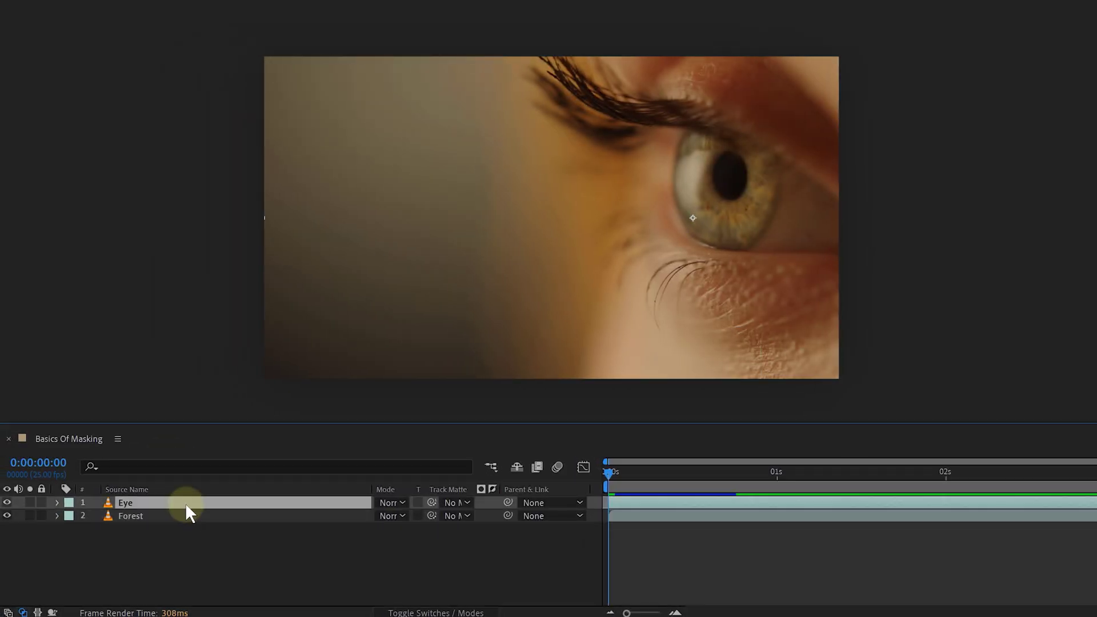
Hide and slide the Eye layer to reveal the Forest footage, restore it, then open the mask shape tools list
{"action": "left_click", "coordinate": [7, 503]}
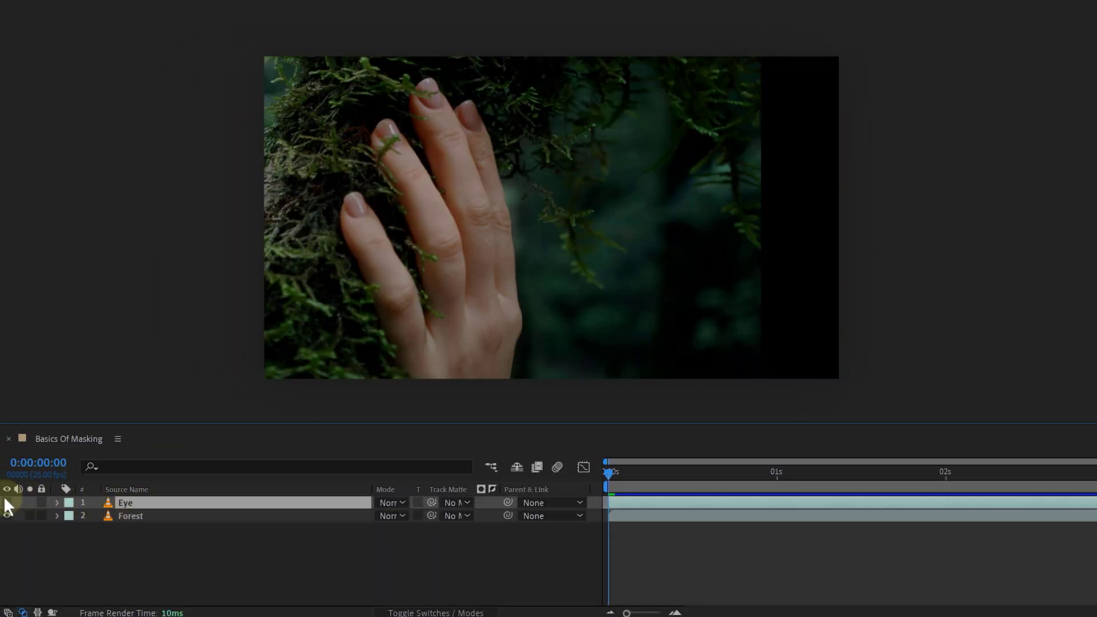
{"action": "left_click", "coordinate": [7, 503]}
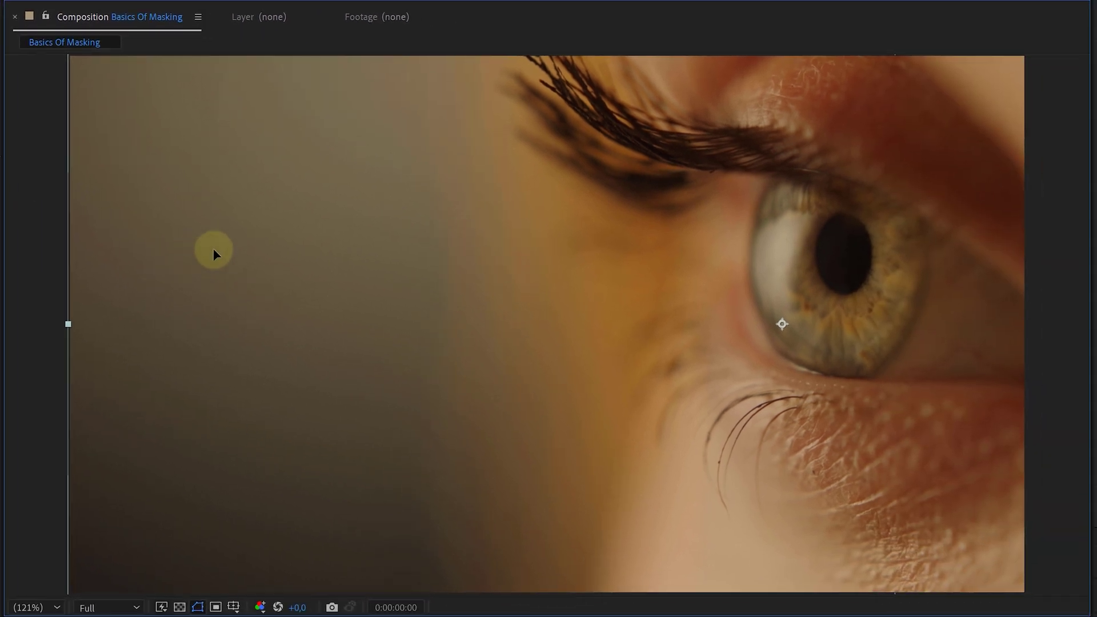
{"action": "left_click_drag", "start_coordinate": [554, 291], "coordinate": [694, 290]}
{"action": "left_click_drag", "start_coordinate": [393, 254], "coordinate": [171, 246]}
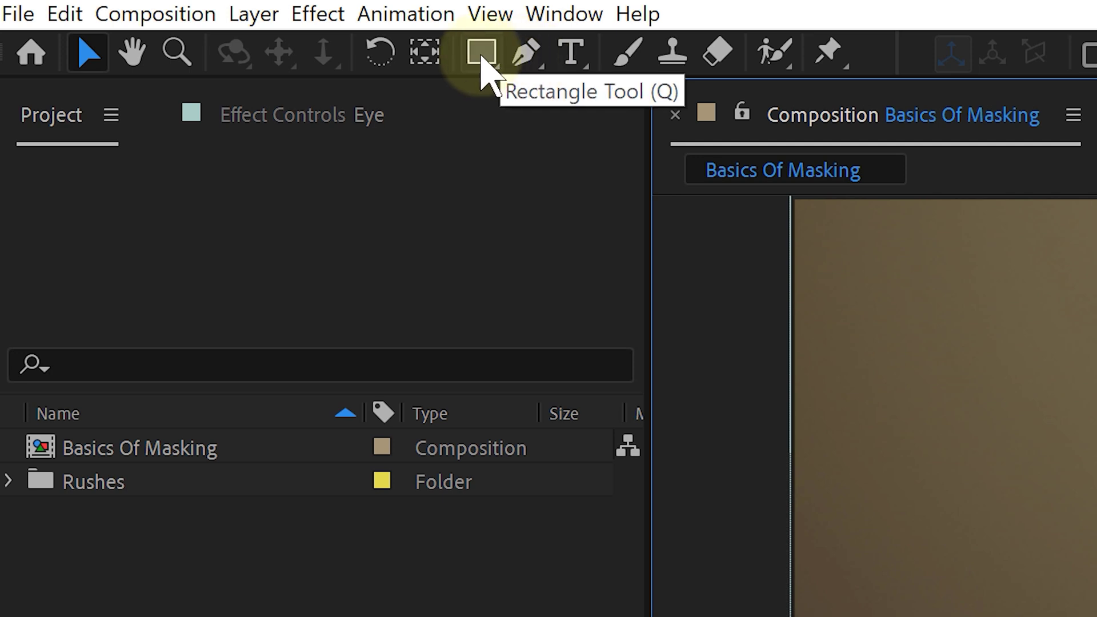
{"action": "mouse_move", "coordinate": [481, 62]}
{"action": "left_mouse_down"}
{"action": "mouse_move", "coordinate": [597, 88]}
{"action": "mouse_move", "coordinate": [601, 202]}
{"action": "mouse_move", "coordinate": [543, 143]}
{"action": "mouse_move", "coordinate": [560, 36]}
{"action": "mouse_move", "coordinate": [483, 53]}
{"action": "left_mouse_up"}
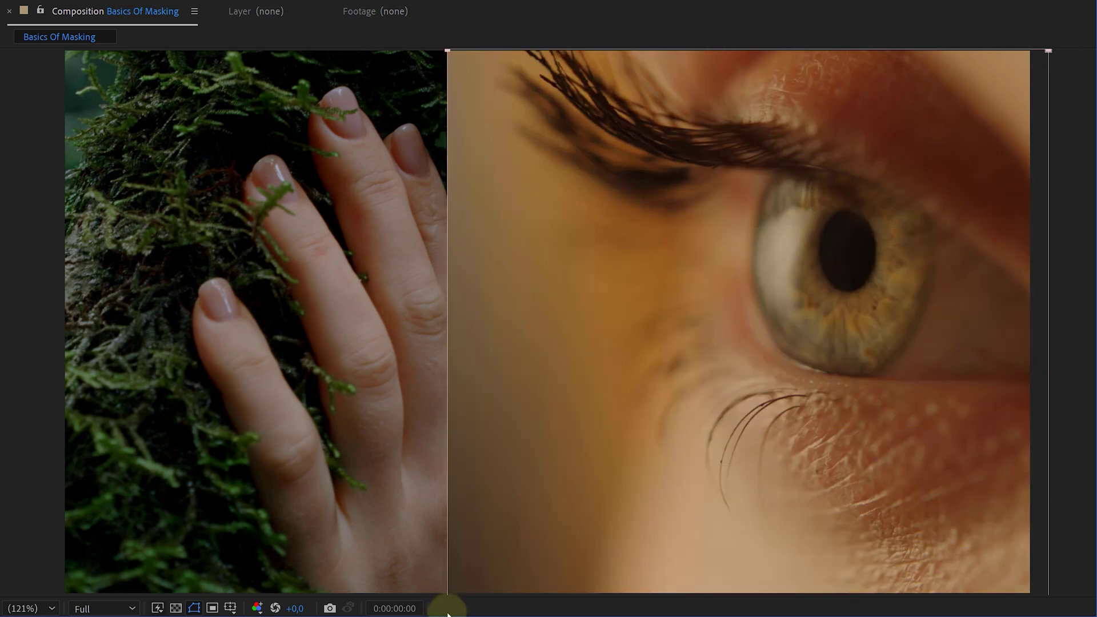
Turn on the Title/Action Safe guides and drag the Eye mask's left edge right to reveal more hand
{"action": "left_click", "coordinate": [230, 607]}
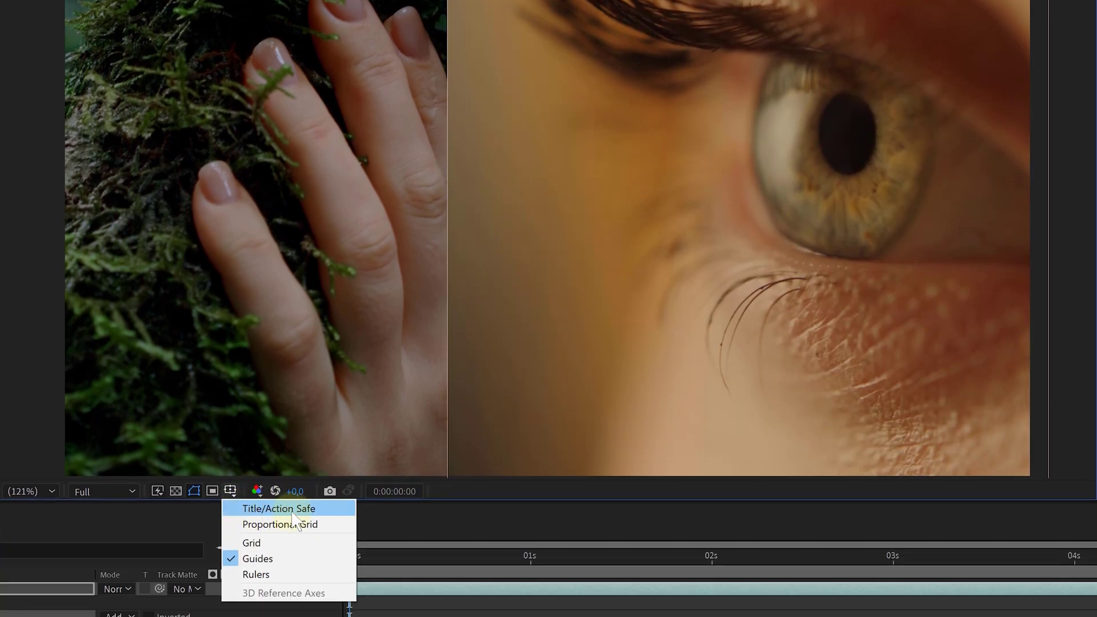
{"action": "left_click", "coordinate": [269, 509]}
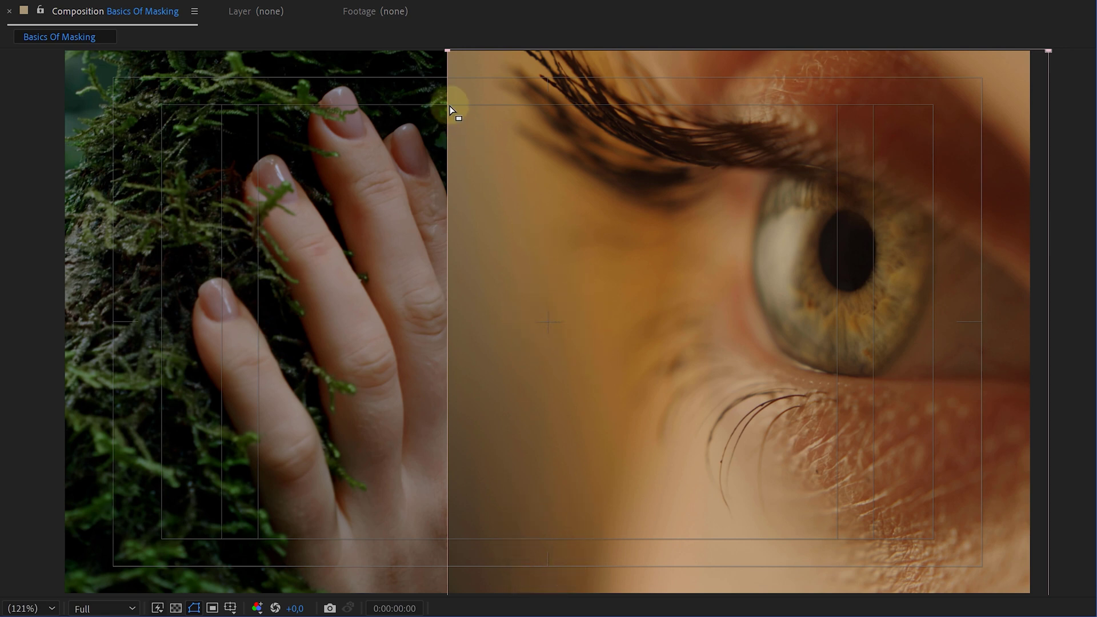
{"action": "left_click_drag", "start_coordinate": [447, 51], "coordinate": [548, 48]}
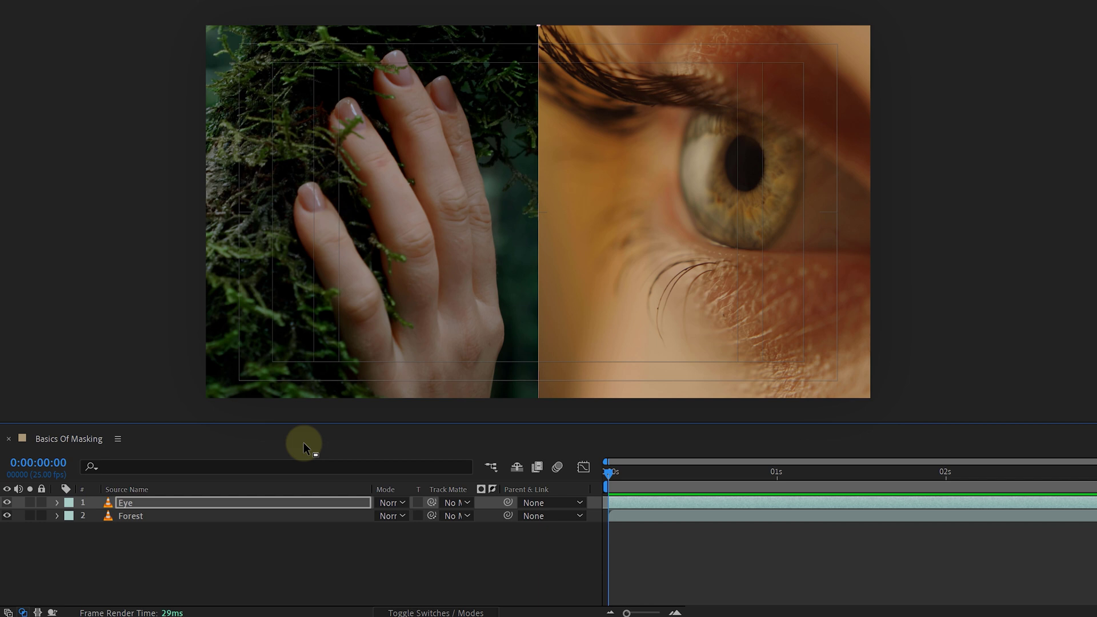
Expand the Eye layer's Mask 1 and select its Path, Feather, Opacity and Expansion properties
{"action": "left_click", "coordinate": [56, 502]}
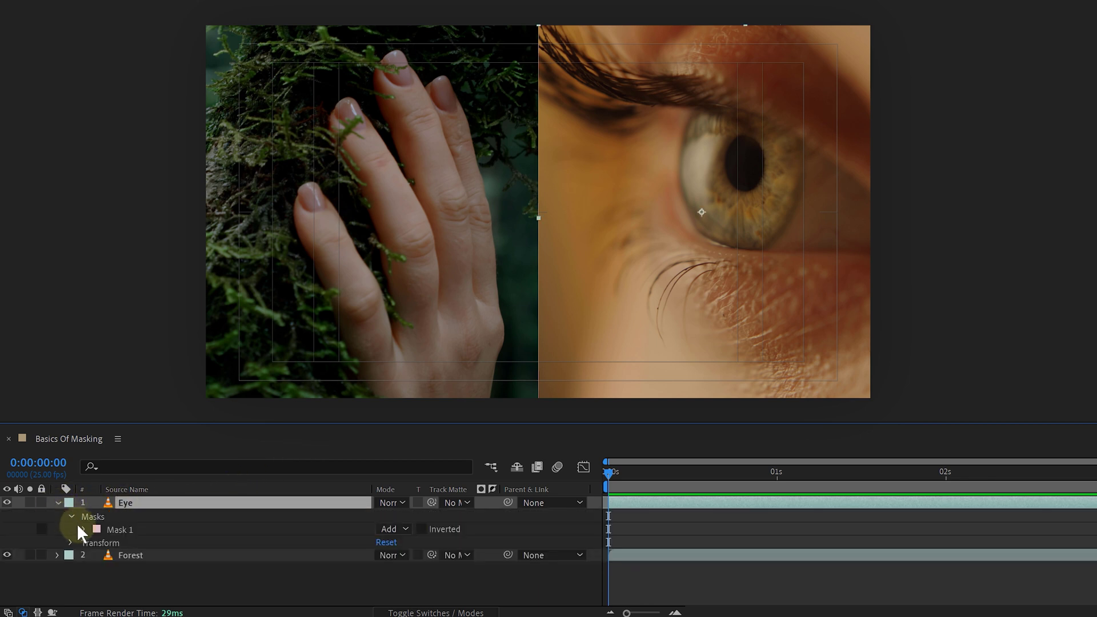
{"action": "left_click", "coordinate": [85, 530]}
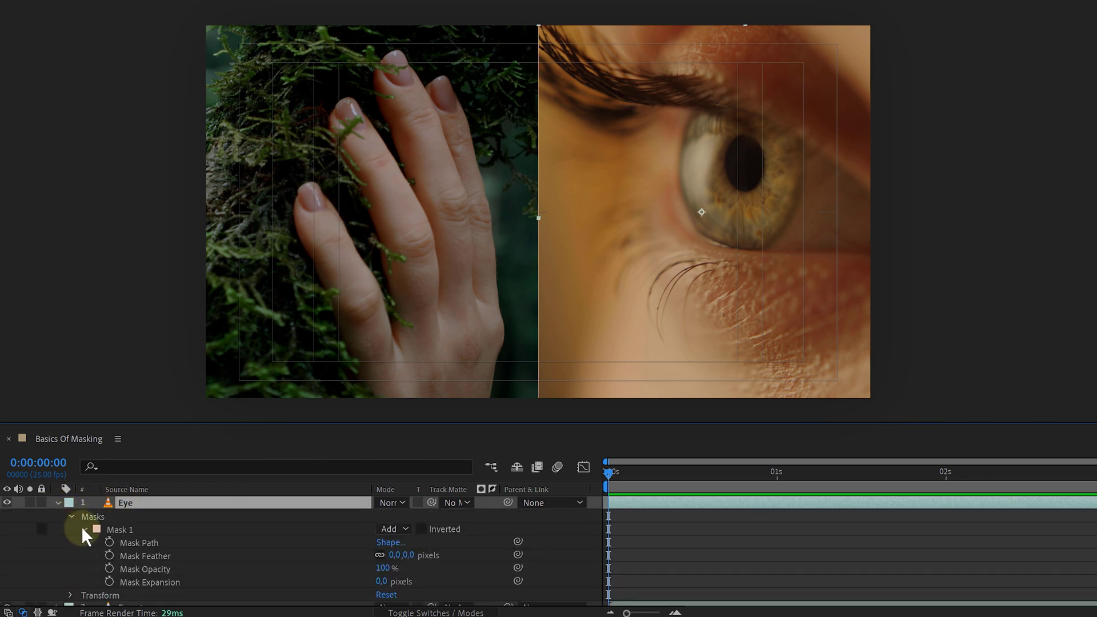
{"action": "left_click", "coordinate": [140, 543]}
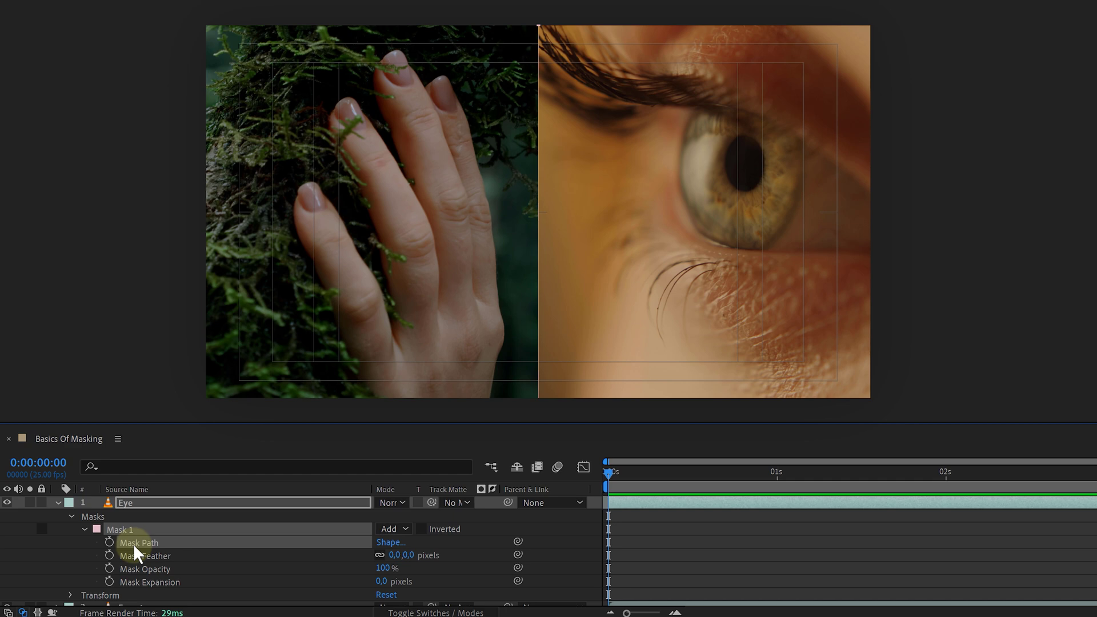
{"action": "left_click", "coordinate": [151, 556]}
{"action": "left_click", "coordinate": [173, 568]}
{"action": "left_click", "coordinate": [187, 582]}
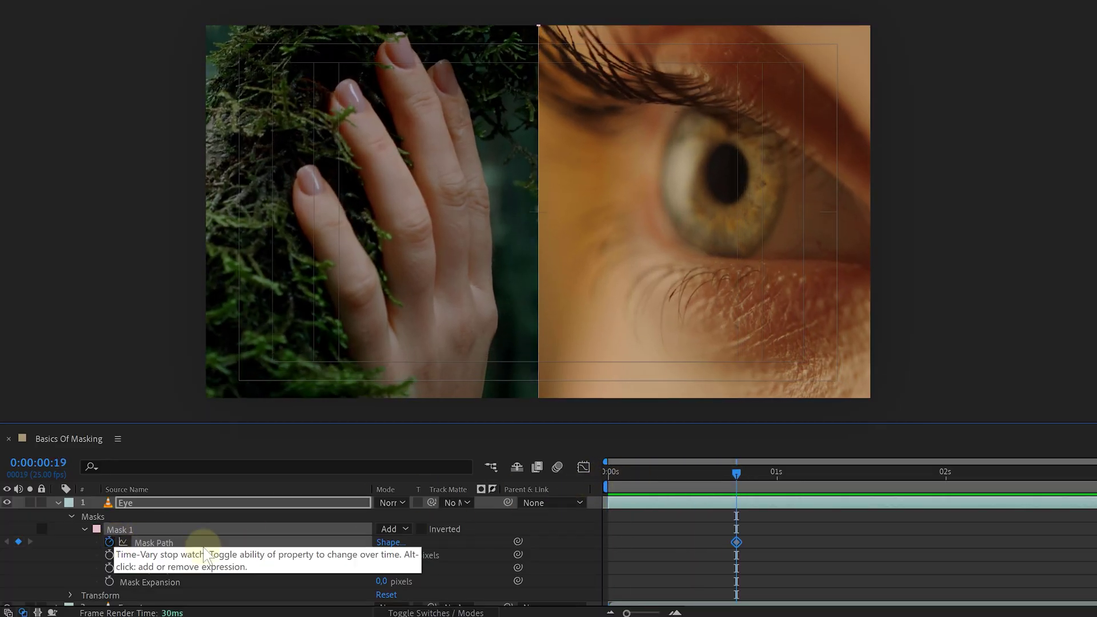
At 0s, push the mask edge right so the eye slides in, then preview the animation
{"action": "left_click", "coordinate": [604, 490]}
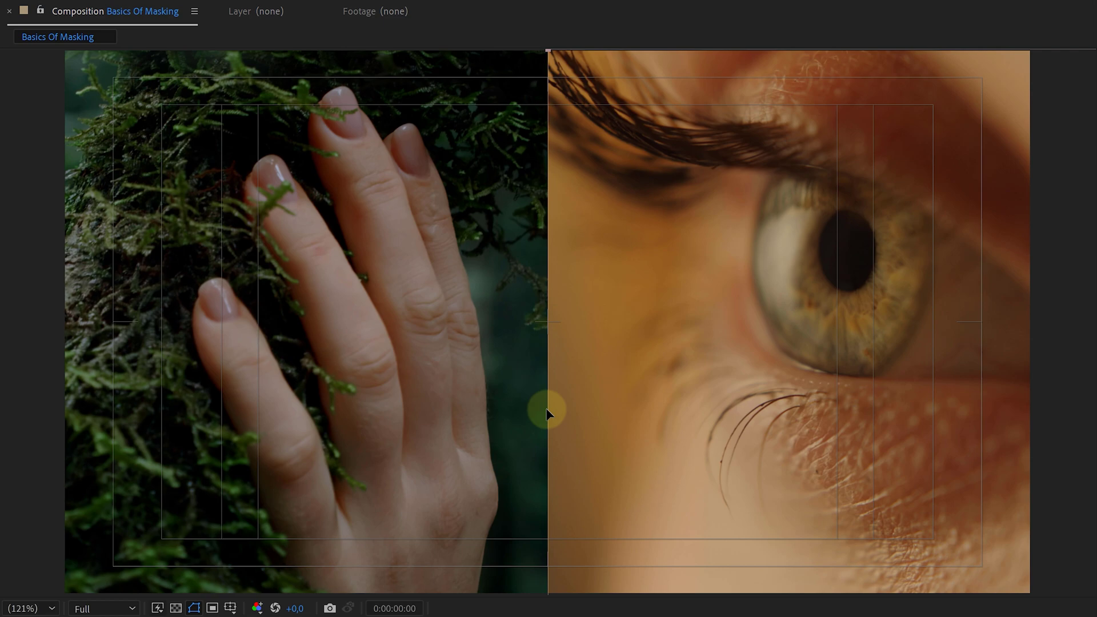
{"action": "left_click_drag", "start_coordinate": [547, 413], "coordinate": [1070, 404]}
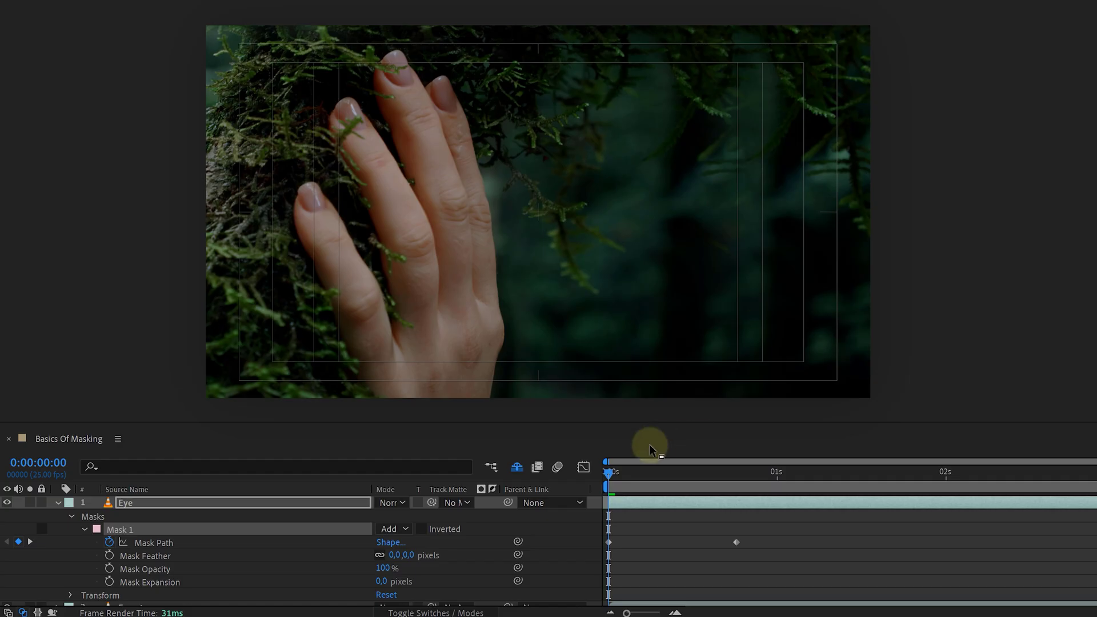
{"action": "key", "text": "space"}
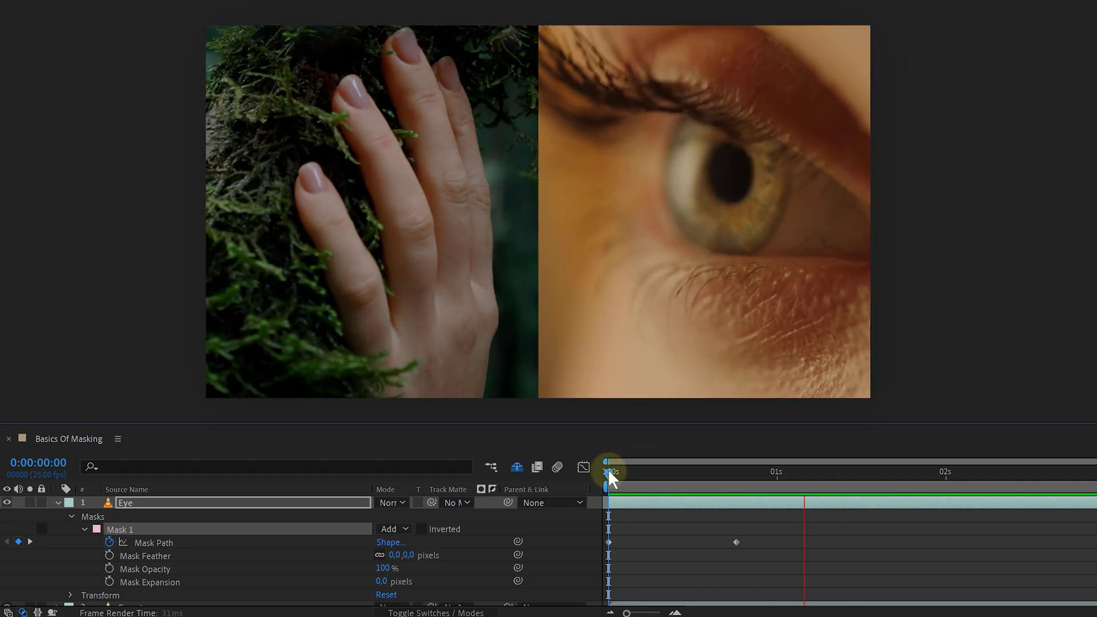
{"action": "key", "text": "space"}
Select Mask 1's Mask Feather property to give the Eye mask a 292-pixel feather
{"action": "left_click", "coordinate": [182, 555]}
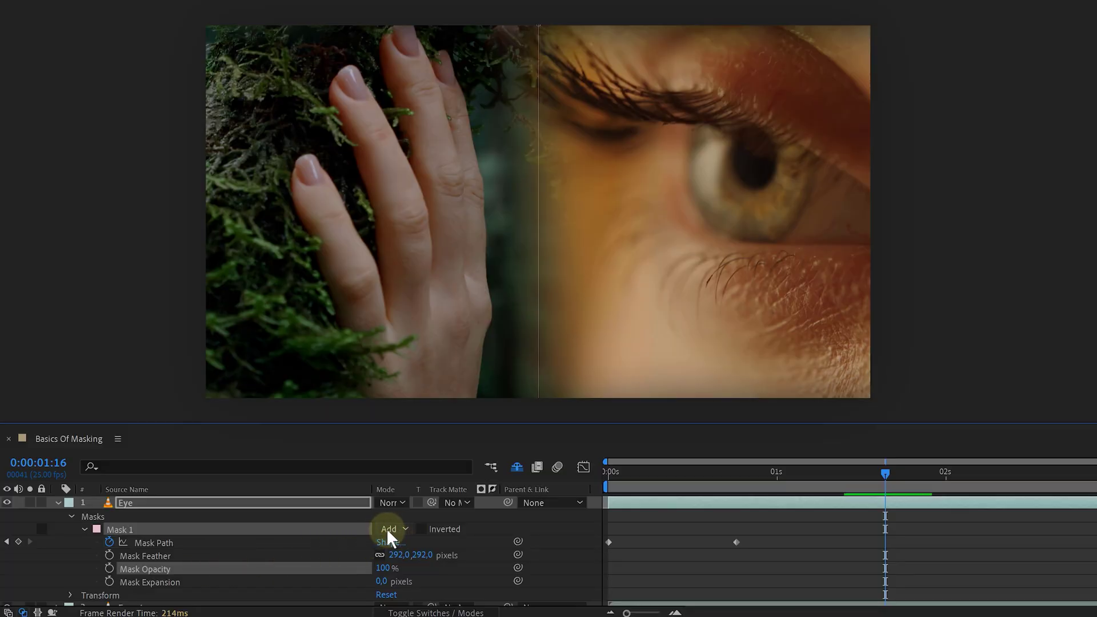
{"action": "left_click", "coordinate": [403, 529]}
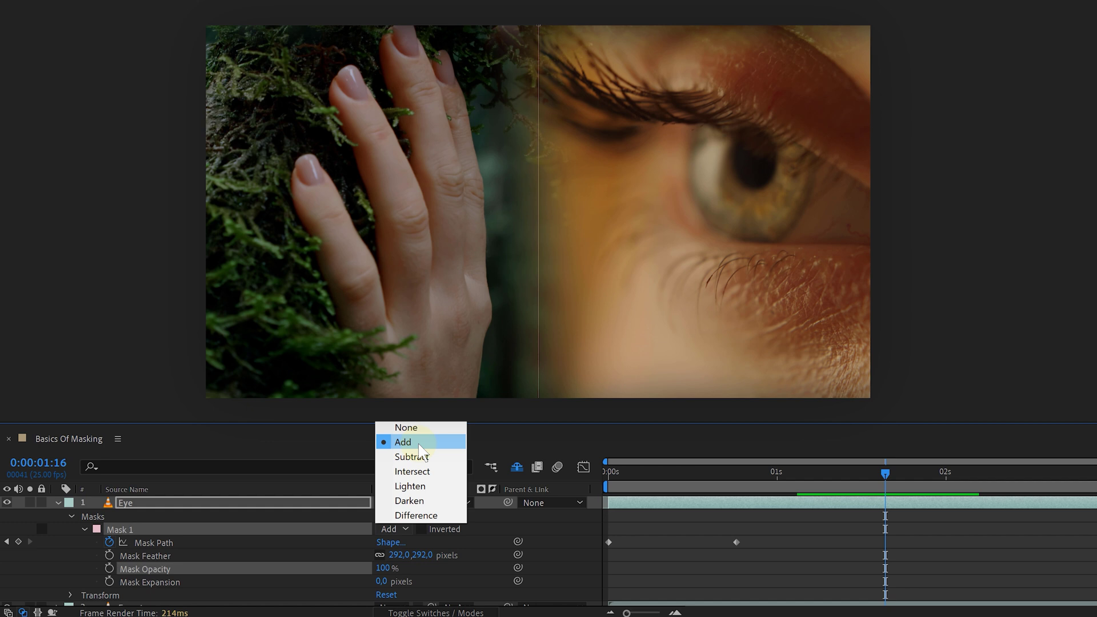
{"action": "left_click", "coordinate": [424, 461]}
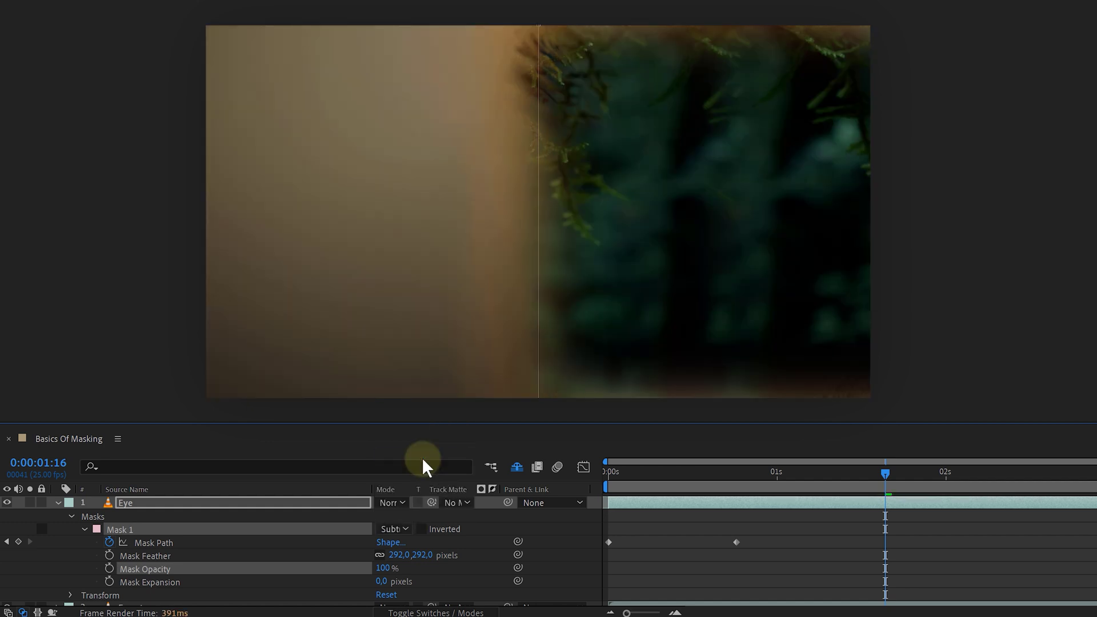
{"action": "left_click", "coordinate": [393, 528]}
{"action": "left_click", "coordinate": [422, 445]}
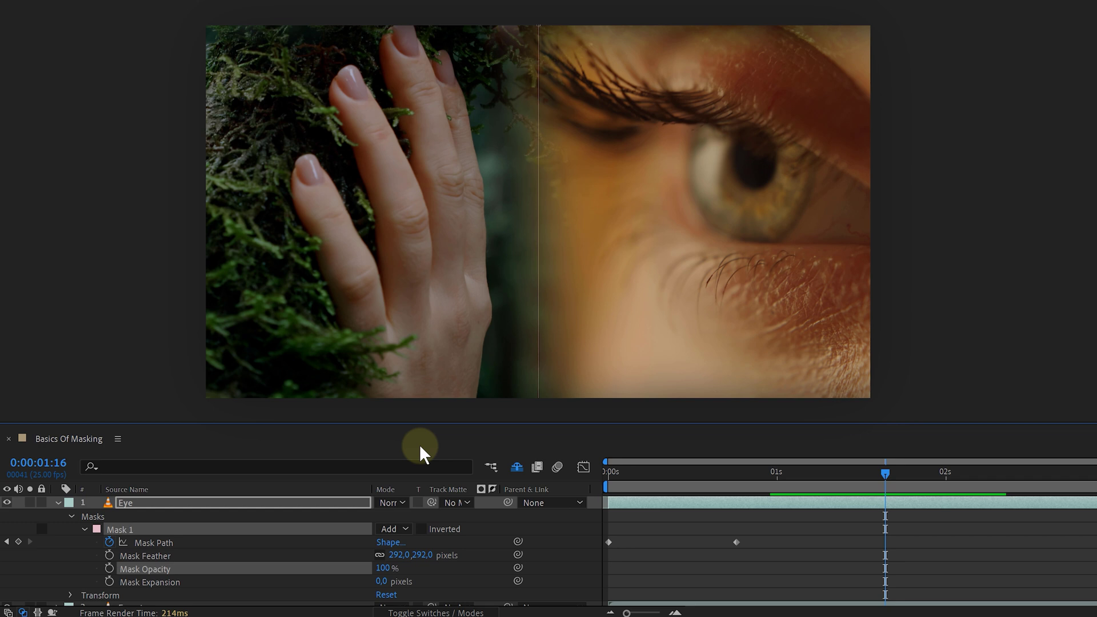
{"action": "left_click", "coordinate": [426, 531]}
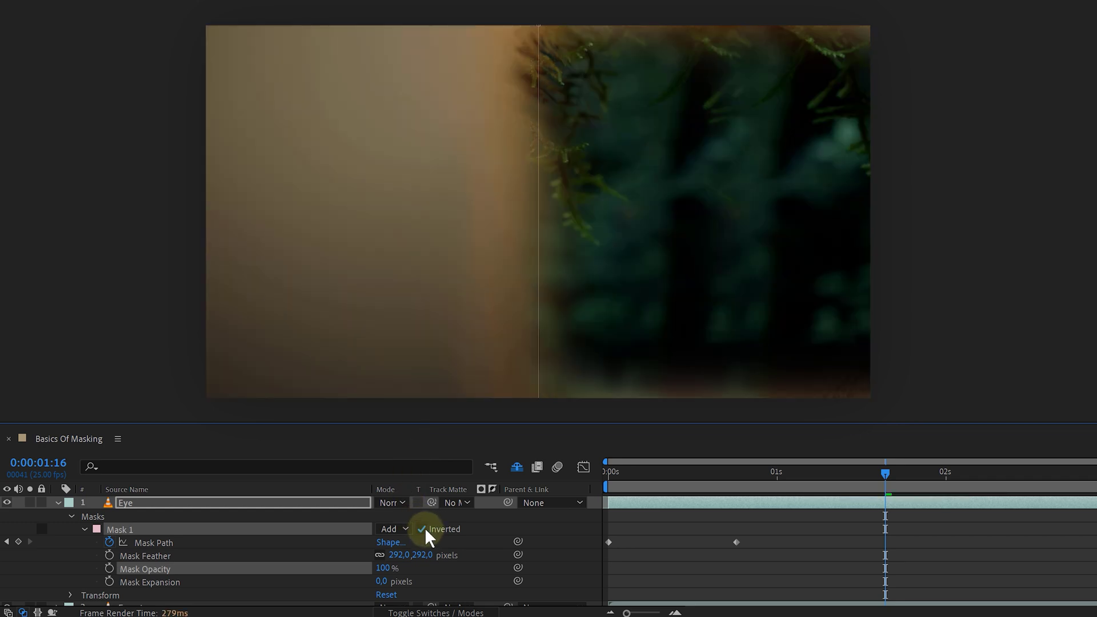
{"action": "left_click", "coordinate": [424, 529]}
{"action": "left_click", "coordinate": [395, 528]}
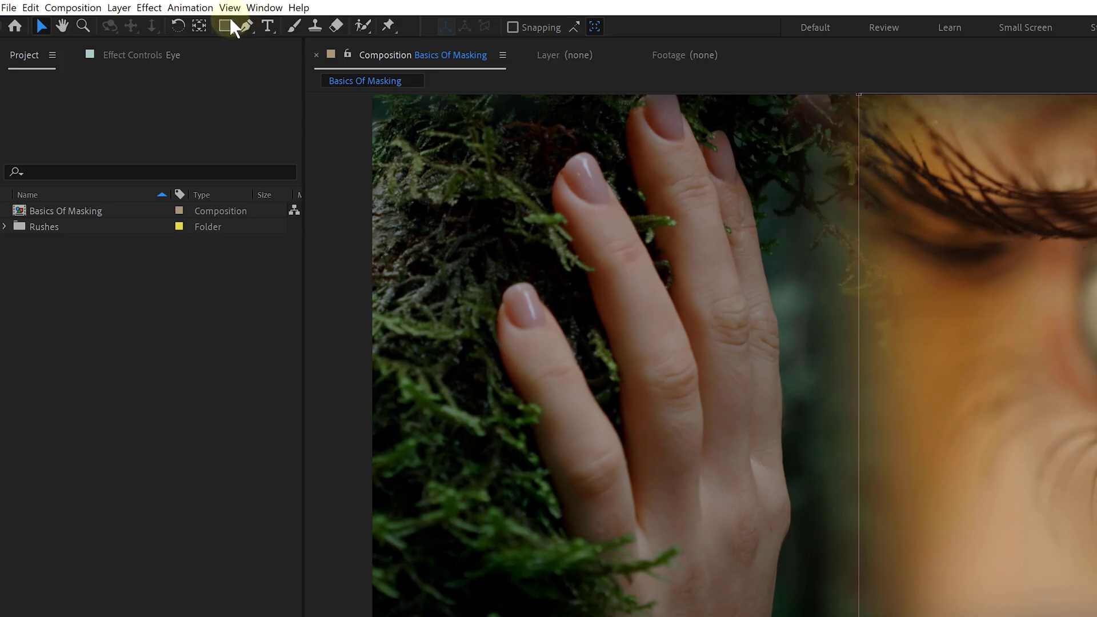
Draw a rectangular Mask 2 around the eye and set its mode to Intersect, then Difference
{"action": "left_click", "coordinate": [231, 23]}
{"action": "left_click_drag", "start_coordinate": [1048, 210], "coordinate": [1096, 435]}
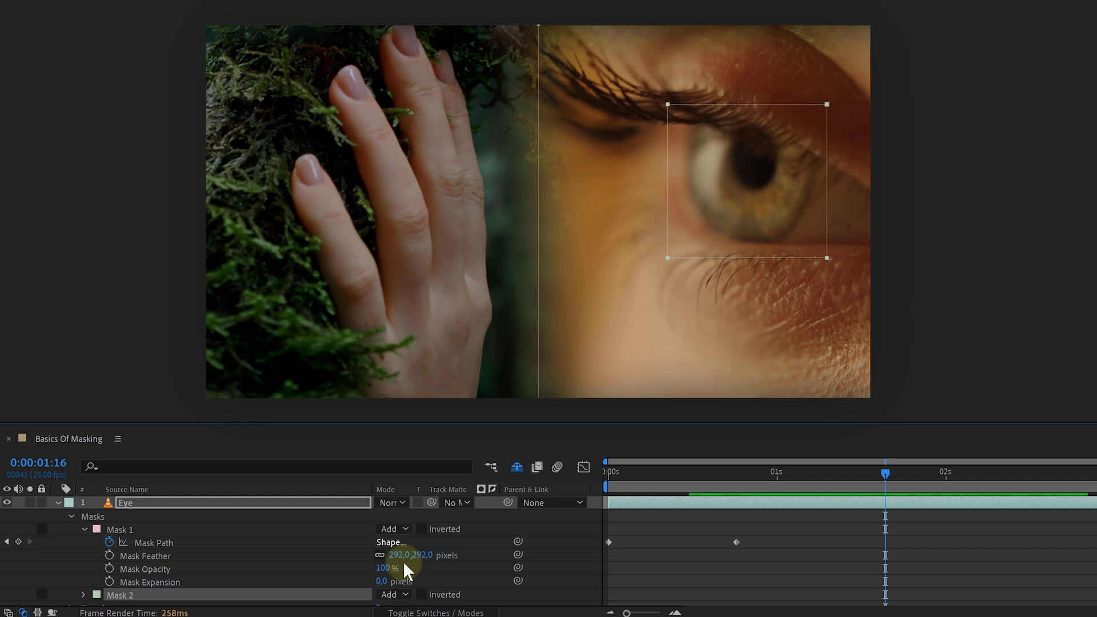
{"action": "left_click", "coordinate": [405, 595]}
{"action": "left_click", "coordinate": [437, 537]}
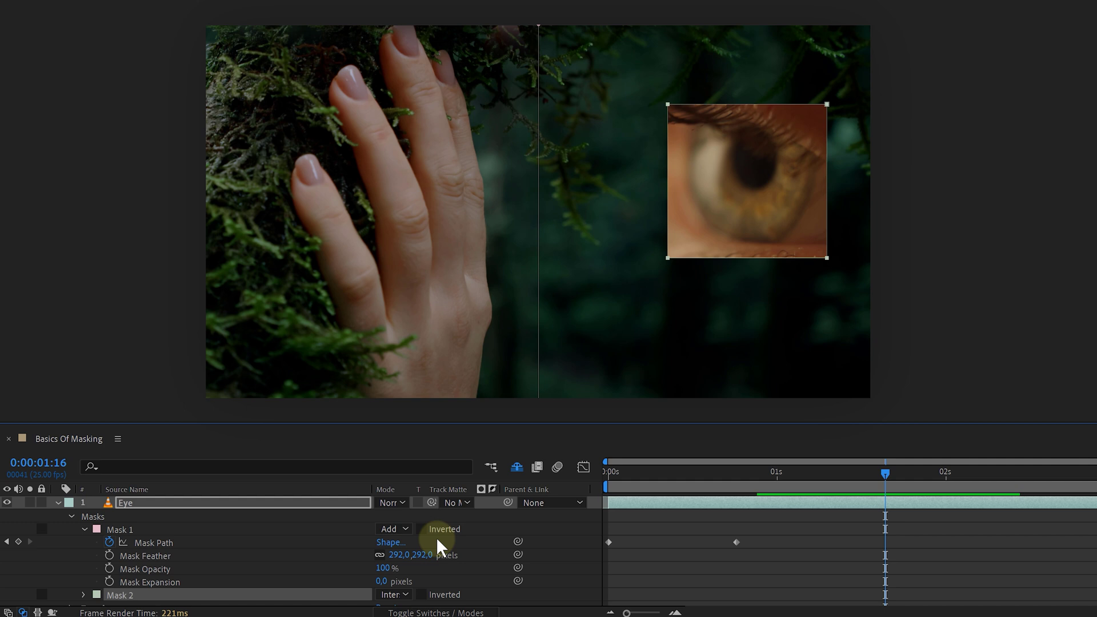
{"action": "left_click", "coordinate": [401, 594]}
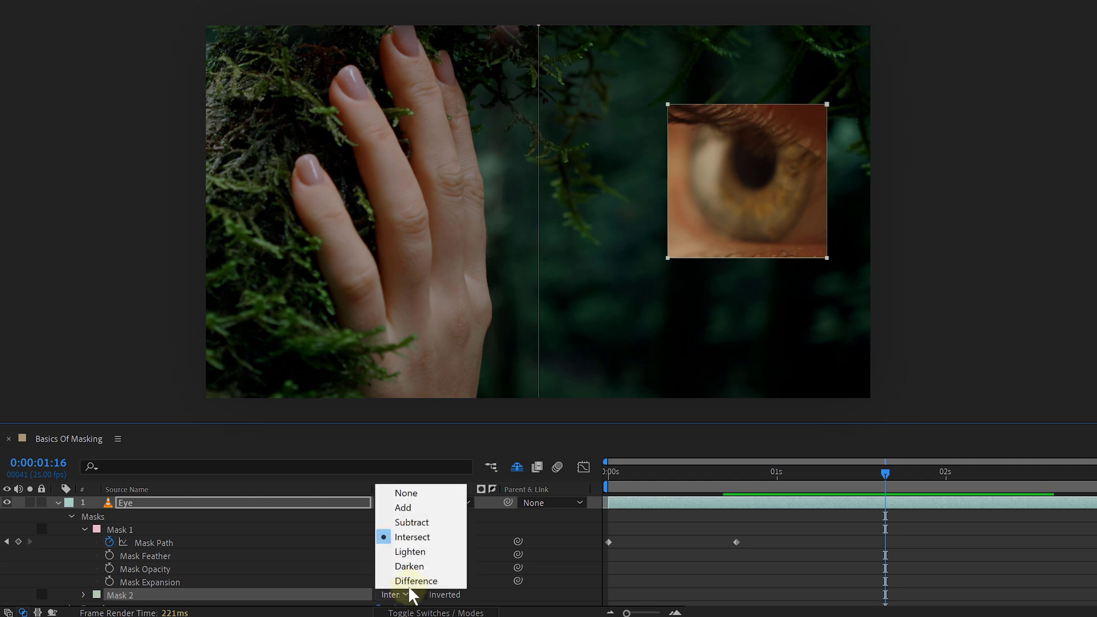
{"action": "left_click", "coordinate": [415, 581]}
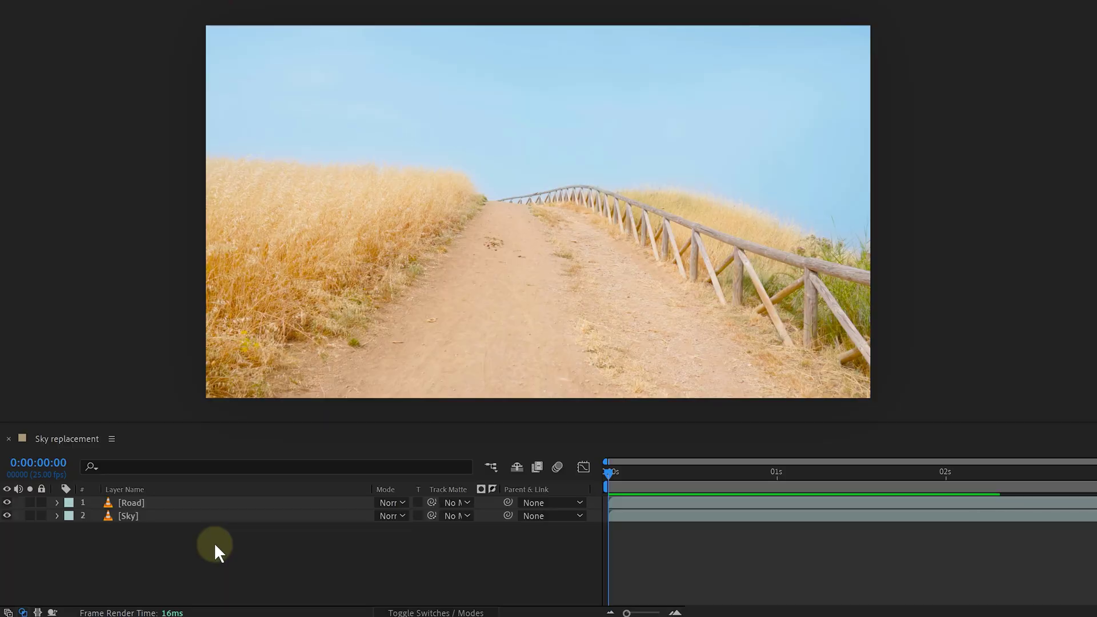
Pen-draw a closed mask on the Road layer along the horizon to reveal the cloudy sky
{"action": "left_click", "coordinate": [183, 500]}
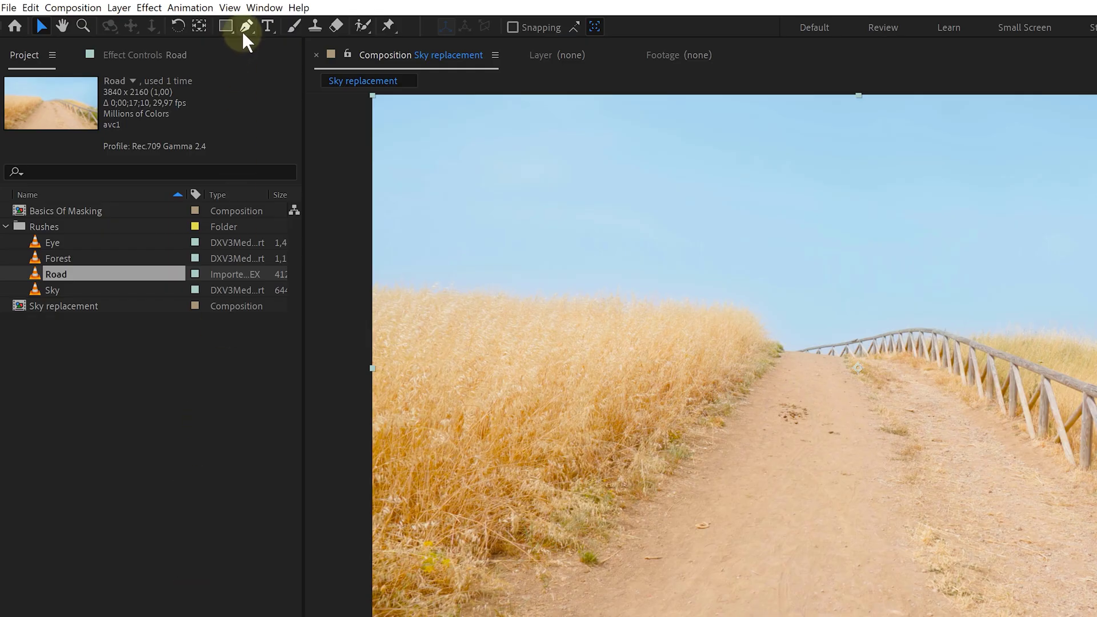
{"action": "left_click", "coordinate": [244, 28]}
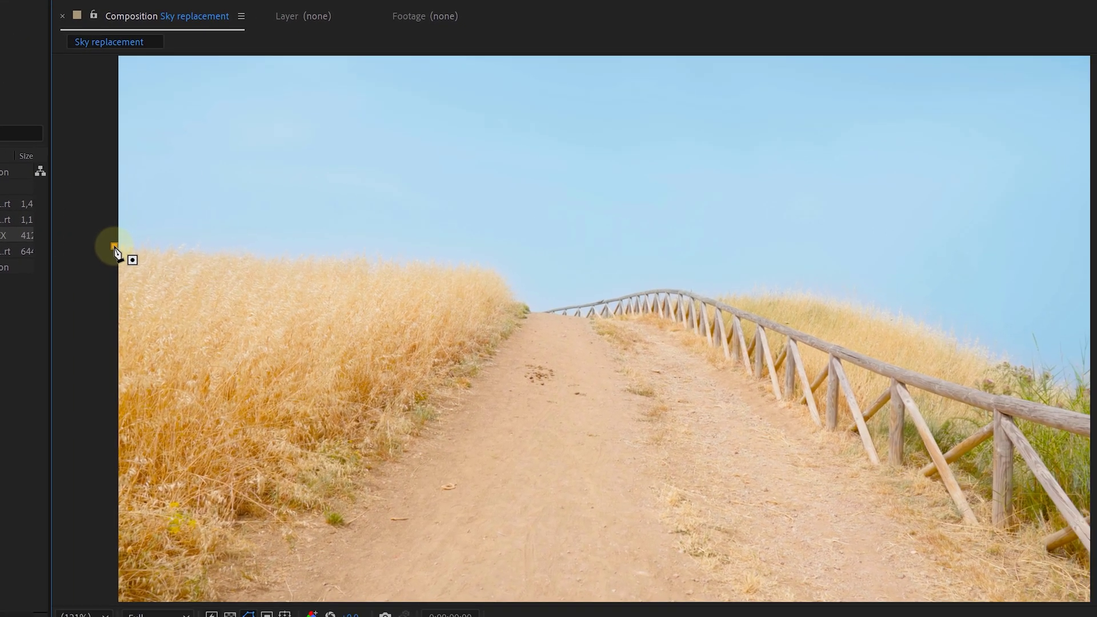
{"action": "left_click", "coordinate": [367, 285]}
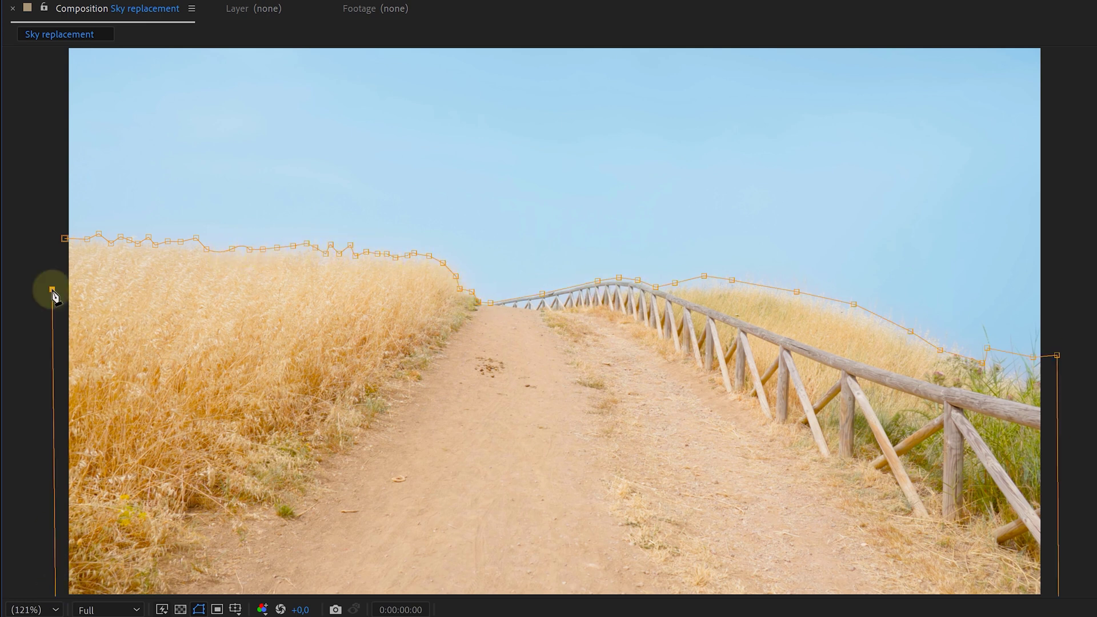
{"action": "left_click", "coordinate": [64, 239]}
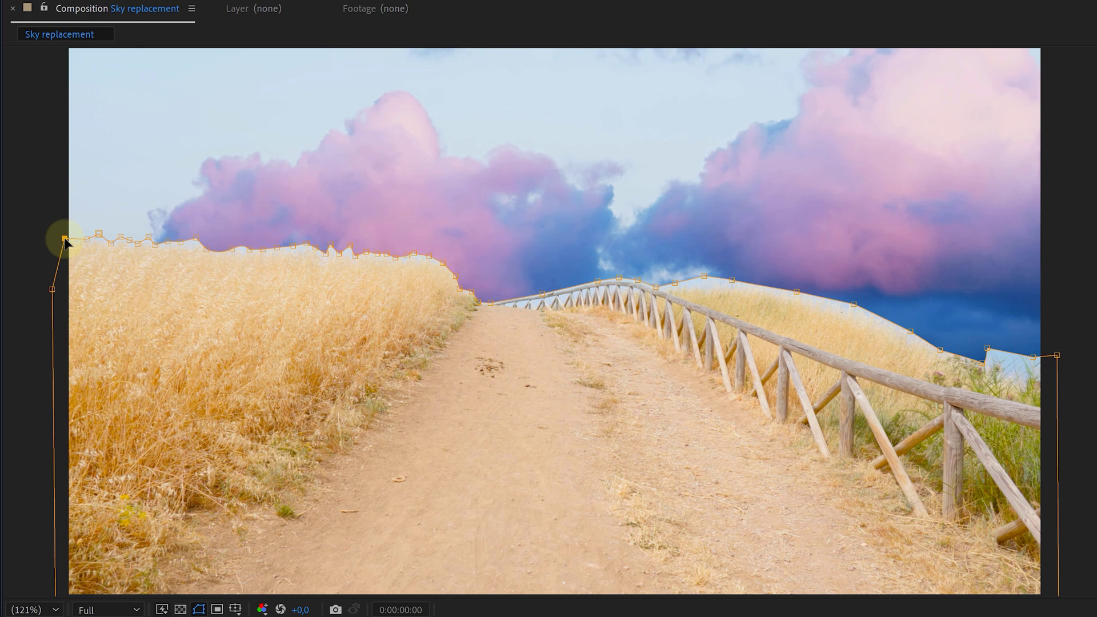
Choose the Delete Vertex Tool from the Pen tool flyout
{"action": "left_click", "coordinate": [819, 228]}
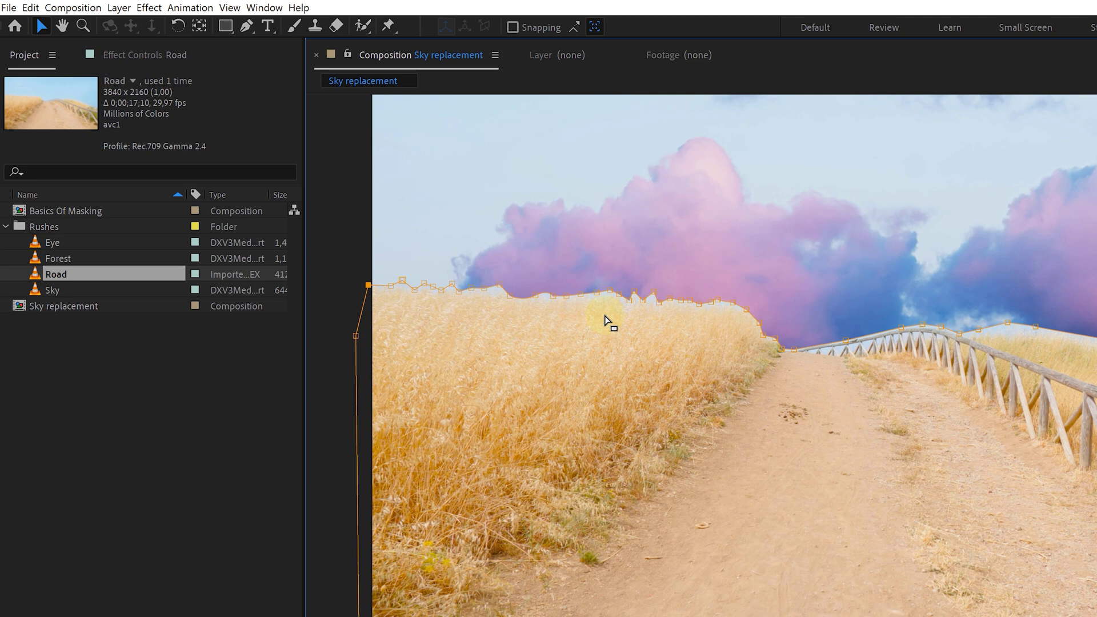
{"action": "left_click", "coordinate": [246, 27]}
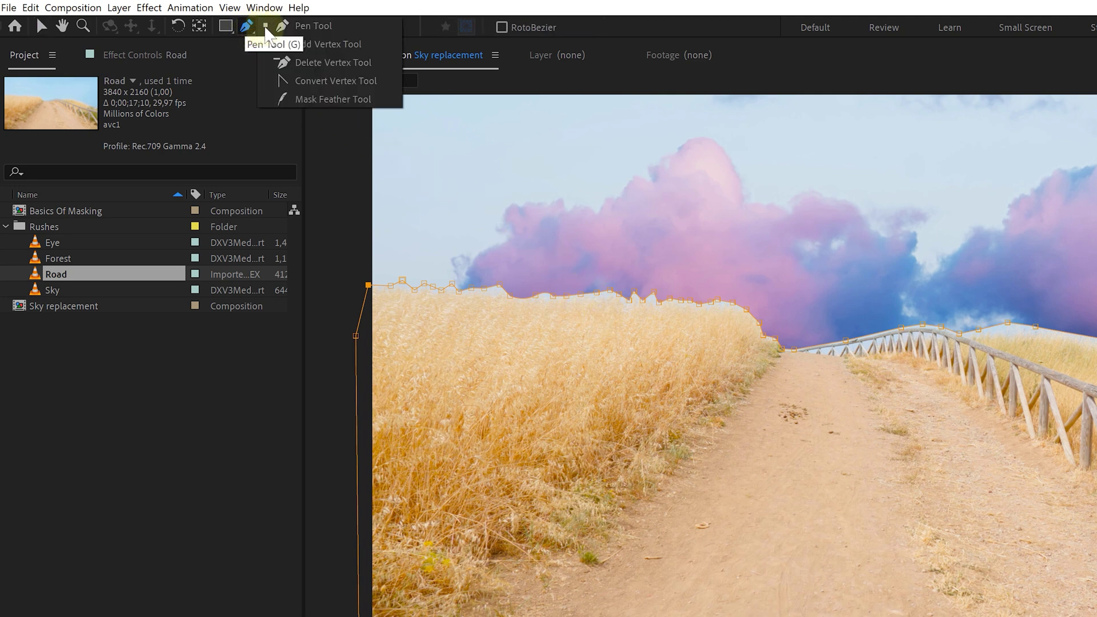
{"action": "left_click", "coordinate": [368, 59]}
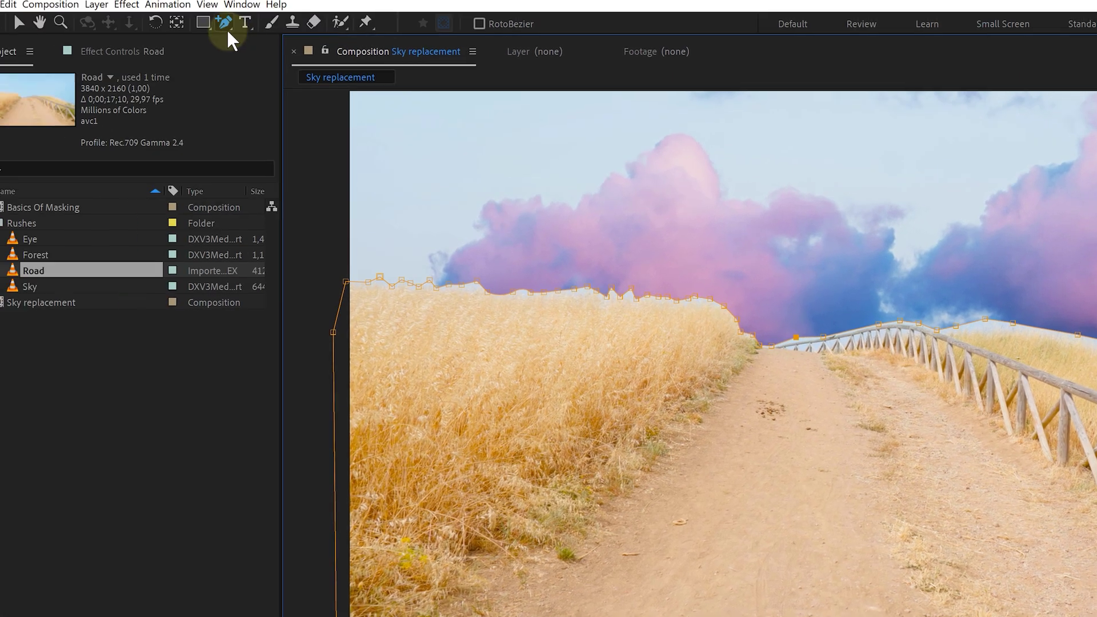
{"action": "left_click", "coordinate": [228, 34]}
{"action": "left_click", "coordinate": [342, 68]}
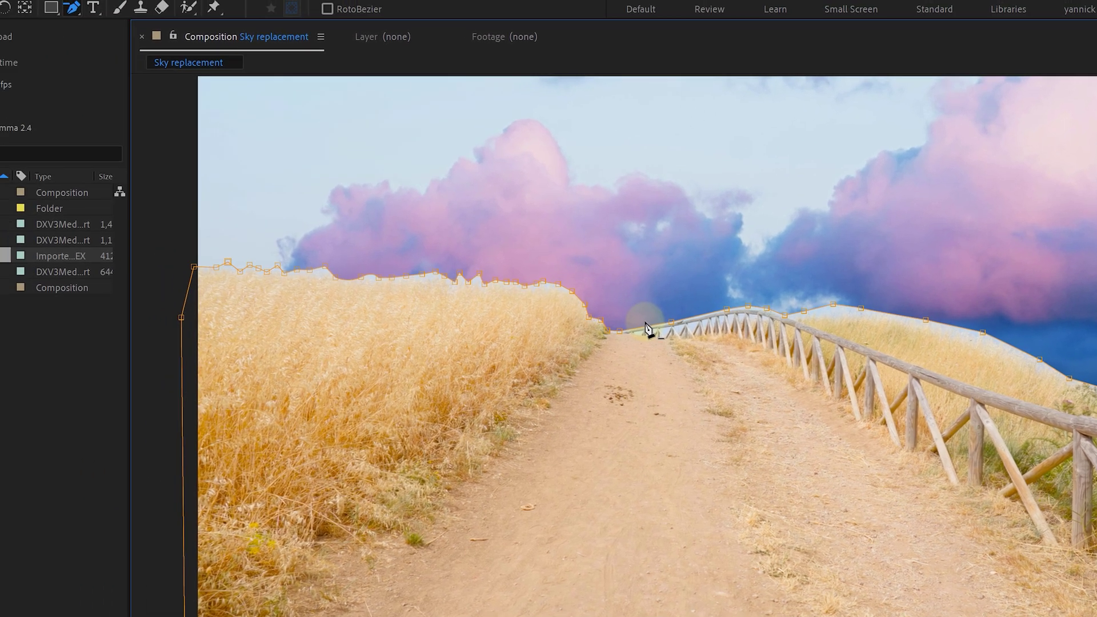
{"action": "left_click", "coordinate": [0, 0]}
{"action": "left_click", "coordinate": [49, 33]}
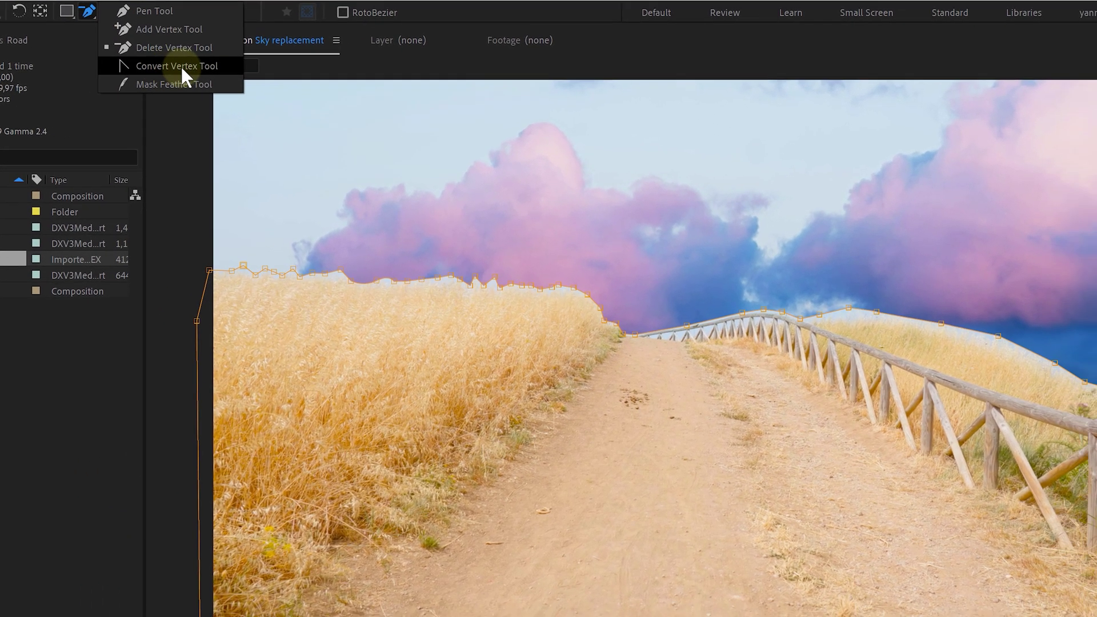
{"action": "left_click", "coordinate": [247, 80]}
{"action": "left_click", "coordinate": [905, 321]}
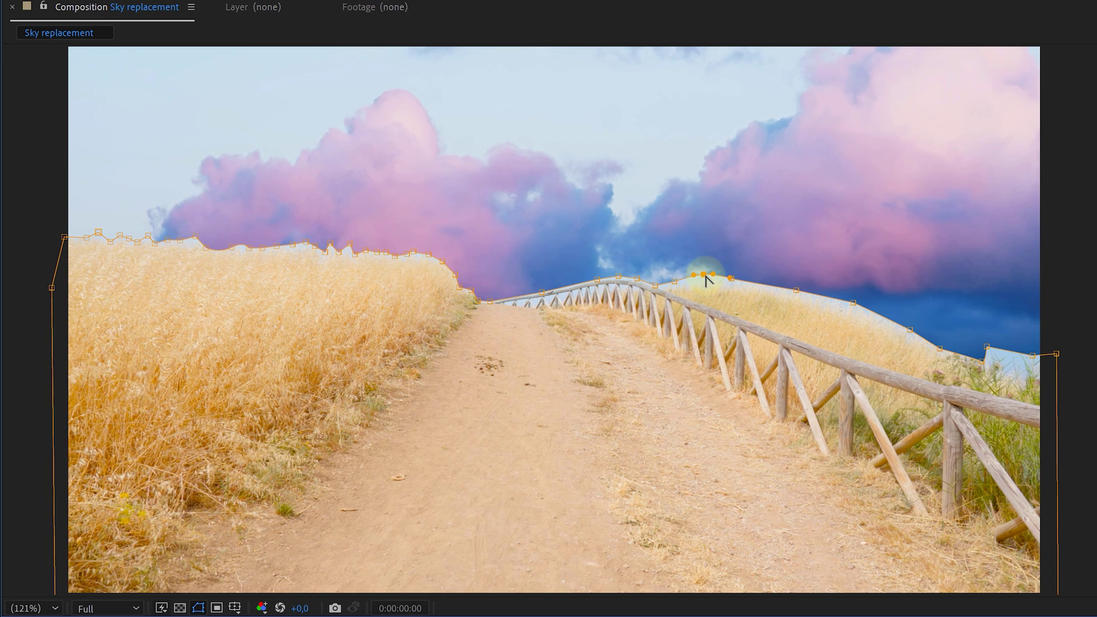
{"action": "left_click", "coordinate": [704, 275]}
{"action": "left_click", "coordinate": [704, 276]}
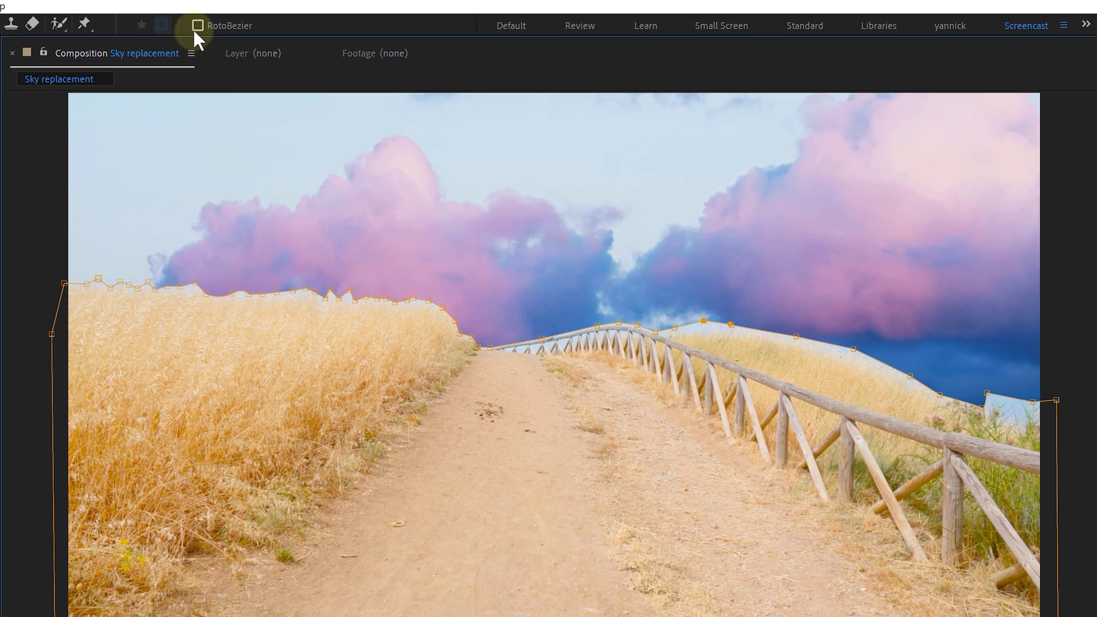
{"action": "left_click", "coordinate": [207, 32]}
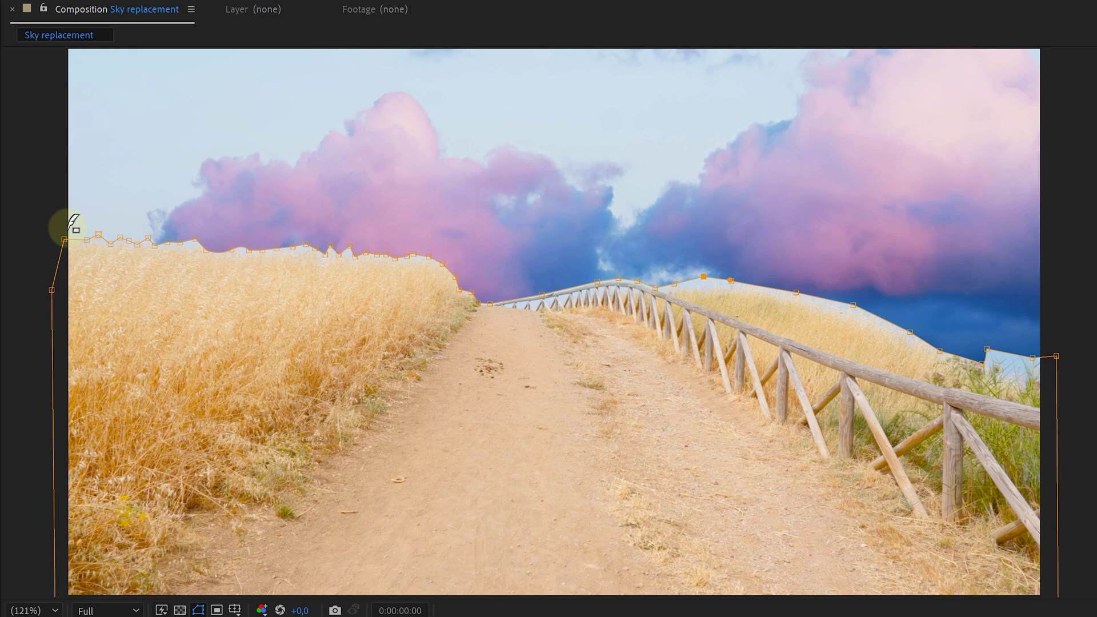
Drag feather points up from the horizon mask at left, middle and right, then spread them higher
{"action": "left_click_drag", "start_coordinate": [96, 235], "coordinate": [112, 130]}
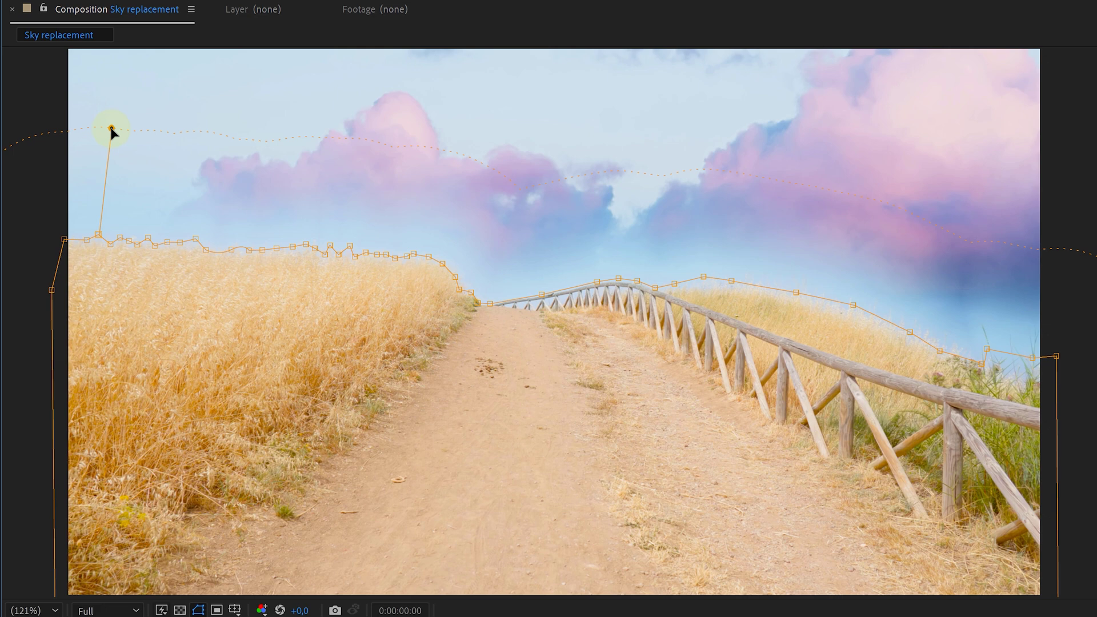
{"action": "left_click_drag", "start_coordinate": [308, 244], "coordinate": [316, 210]}
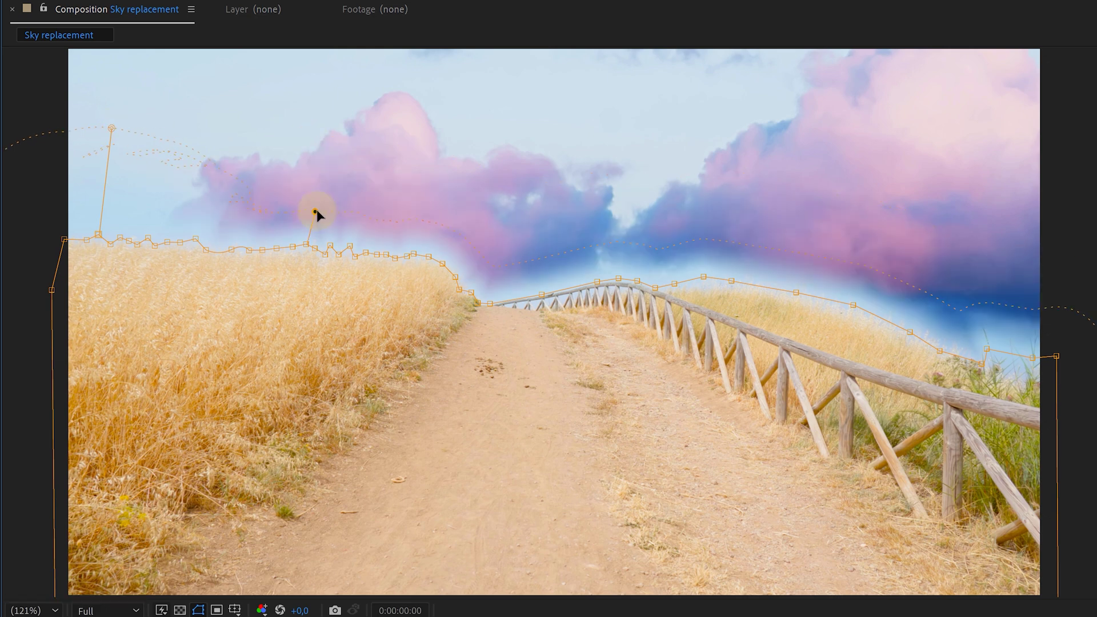
{"action": "left_click_drag", "start_coordinate": [443, 264], "coordinate": [529, 184]}
{"action": "left_click_drag", "start_coordinate": [735, 277], "coordinate": [748, 237]}
{"action": "left_click_drag", "start_coordinate": [111, 128], "coordinate": [53, 105]}
{"action": "left_click_drag", "start_coordinate": [314, 212], "coordinate": [335, 170]}
{"action": "left_click_drag", "start_coordinate": [531, 184], "coordinate": [561, 166]}
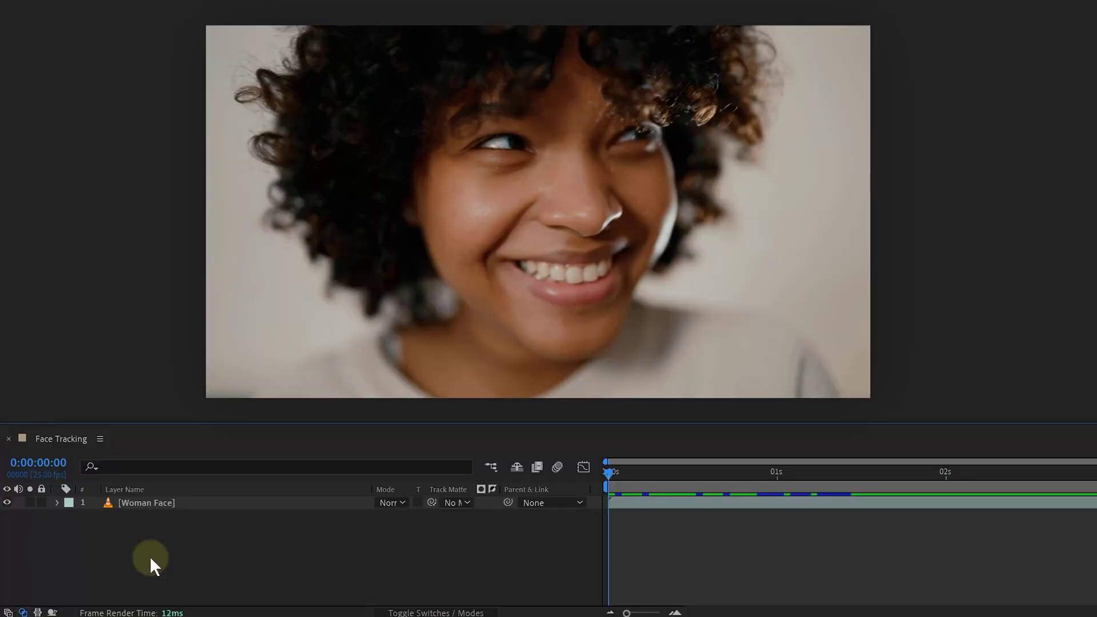
Apply Track Mask to the Woman Face layer's Mask 1 using Face Tracking (Outline Only)
{"action": "left_click", "coordinate": [56, 503]}
{"action": "left_click", "coordinate": [119, 531]}
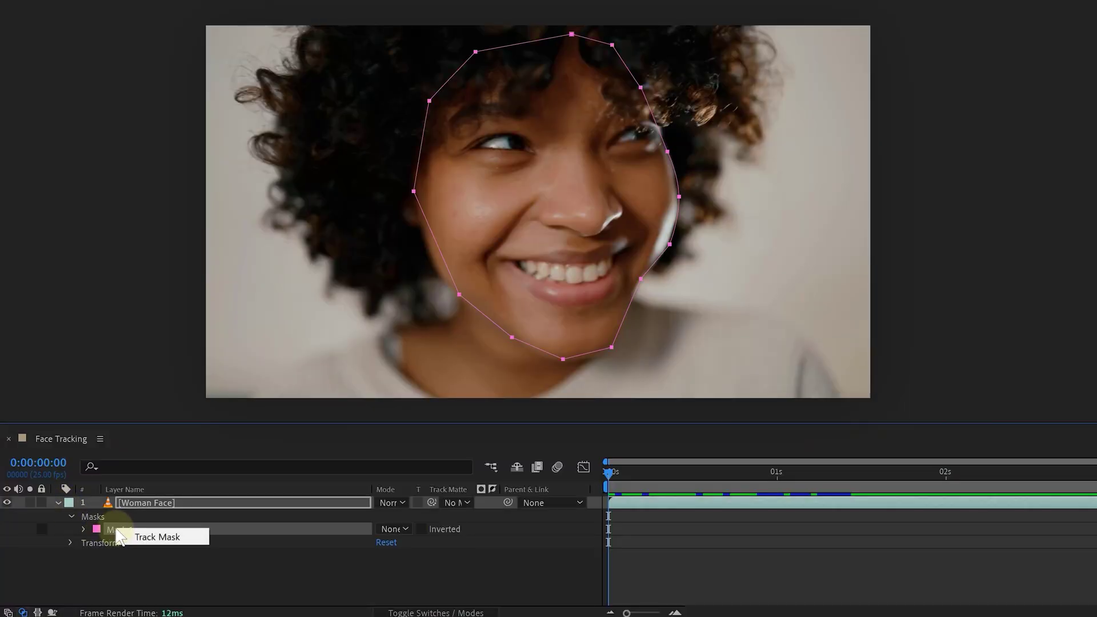
{"action": "left_click", "coordinate": [153, 537]}
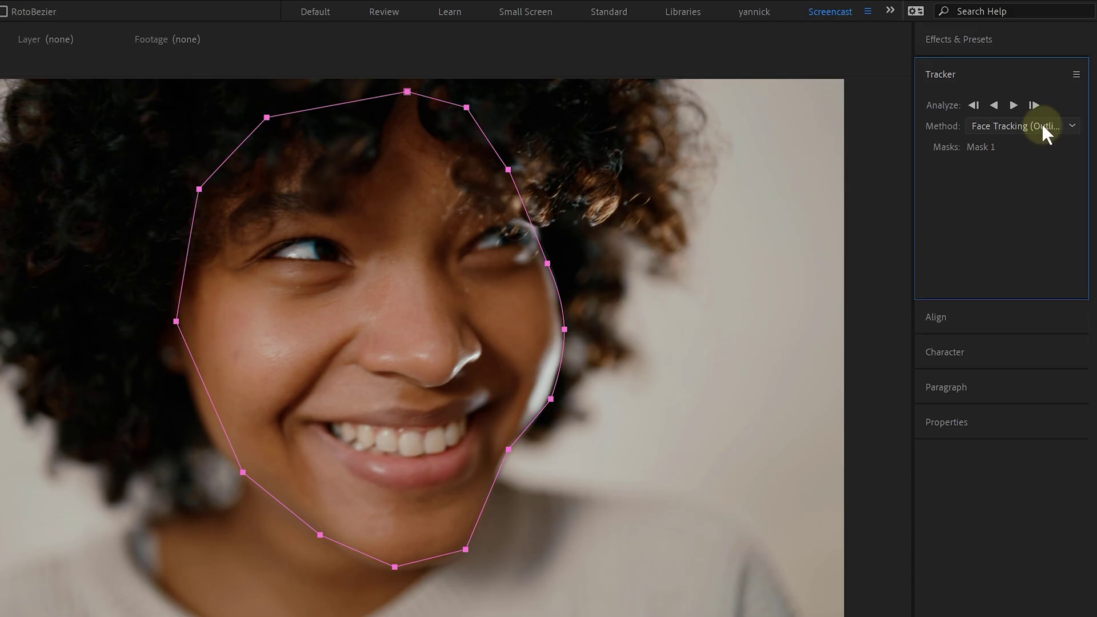
{"action": "left_click", "coordinate": [1041, 123]}
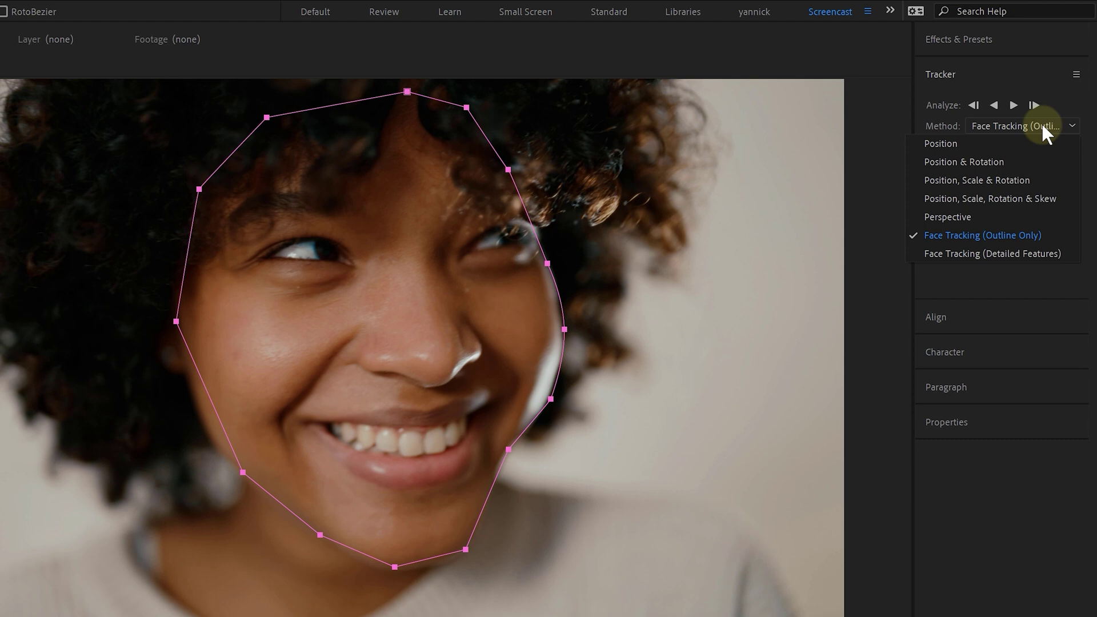
{"action": "left_click", "coordinate": [965, 236]}
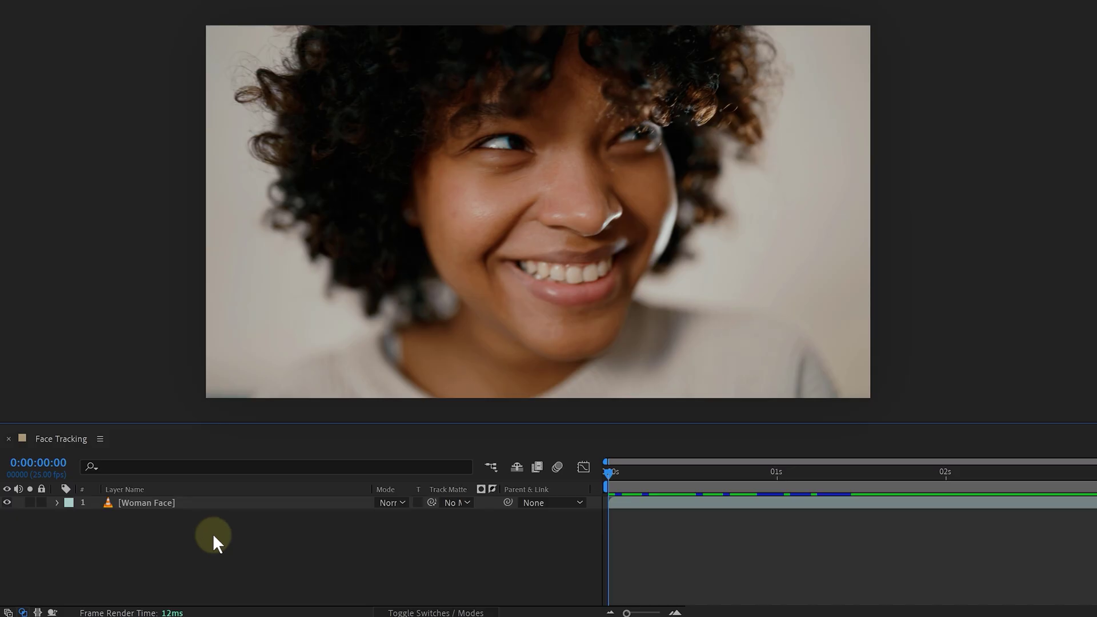
Add a new layer above Woman Face and pen-draw a closed mask around the face outline
{"action": "left_click", "coordinate": [194, 502]}
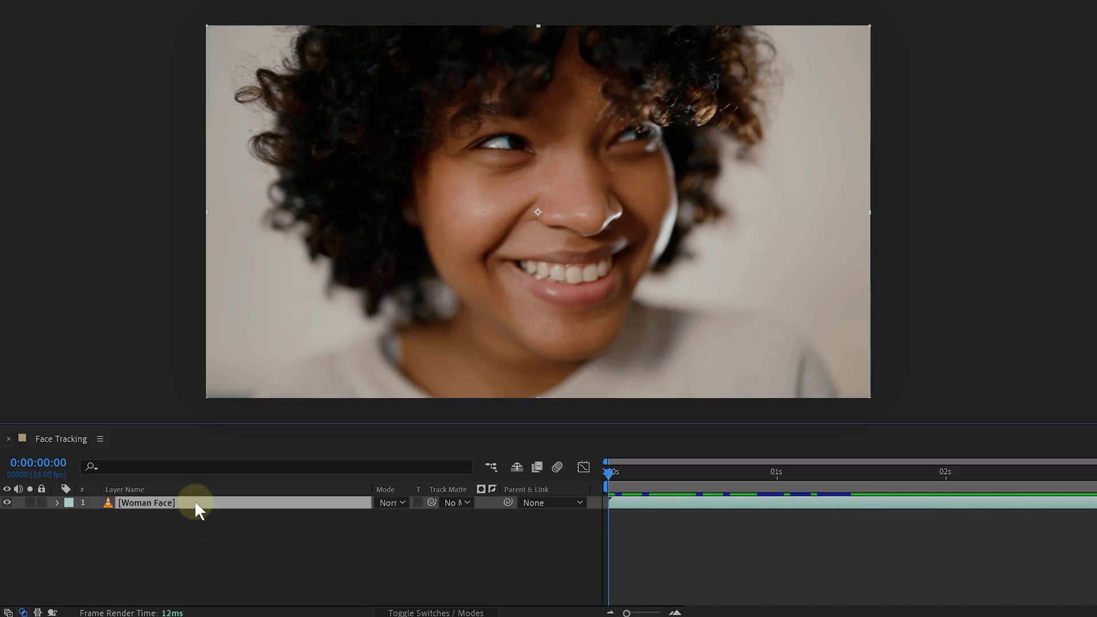
{"action": "key", "text": "ctrl+alt+shift+y"}
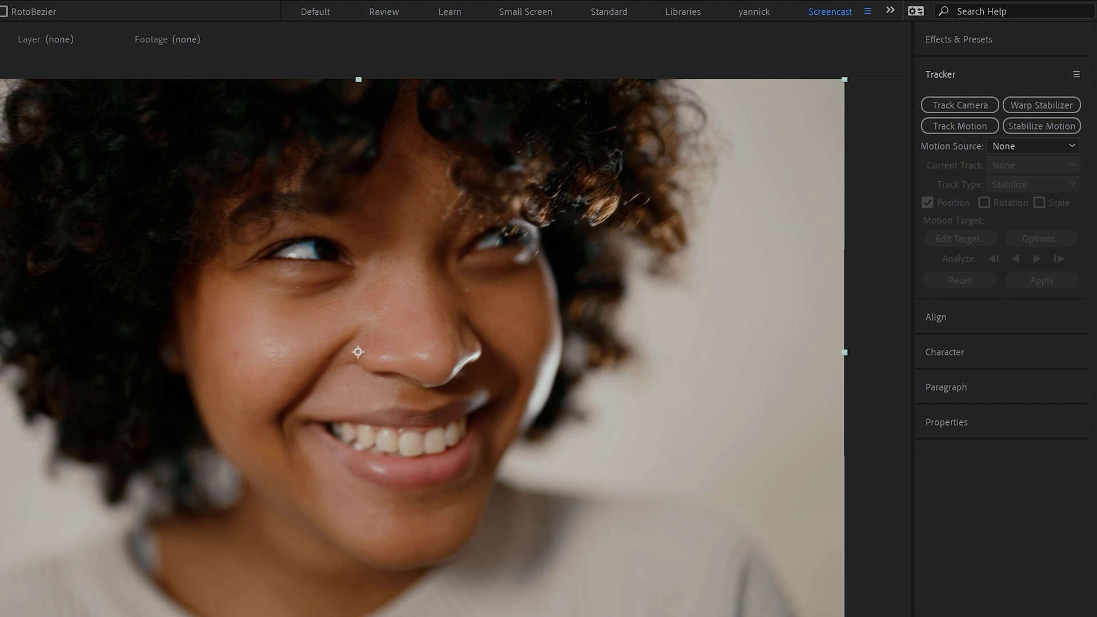
{"action": "left_click", "coordinate": [399, 109]}
{"action": "left_click", "coordinate": [217, 163]}
{"action": "left_click", "coordinate": [179, 320]}
{"action": "left_click", "coordinate": [209, 439]}
{"action": "left_click", "coordinate": [277, 508]}
{"action": "left_click", "coordinate": [457, 562]}
{"action": "left_click", "coordinate": [553, 289]}
{"action": "left_click", "coordinate": [399, 109]}
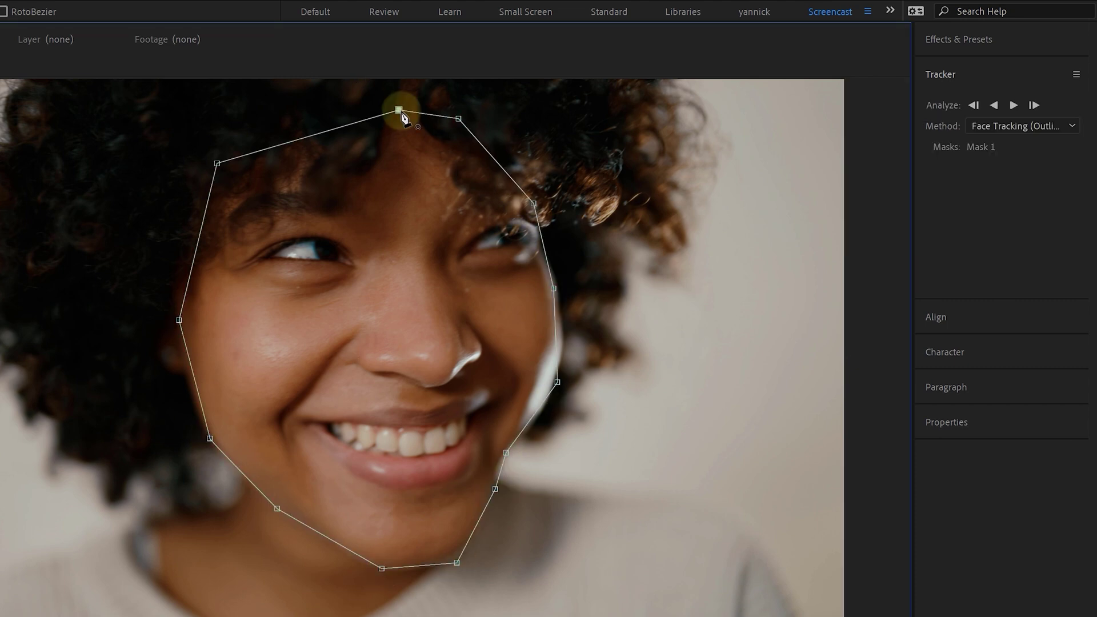
Set the face mask to Face Tracking (Outline Only) and analyze it forward
{"action": "left_click", "coordinate": [999, 126]}
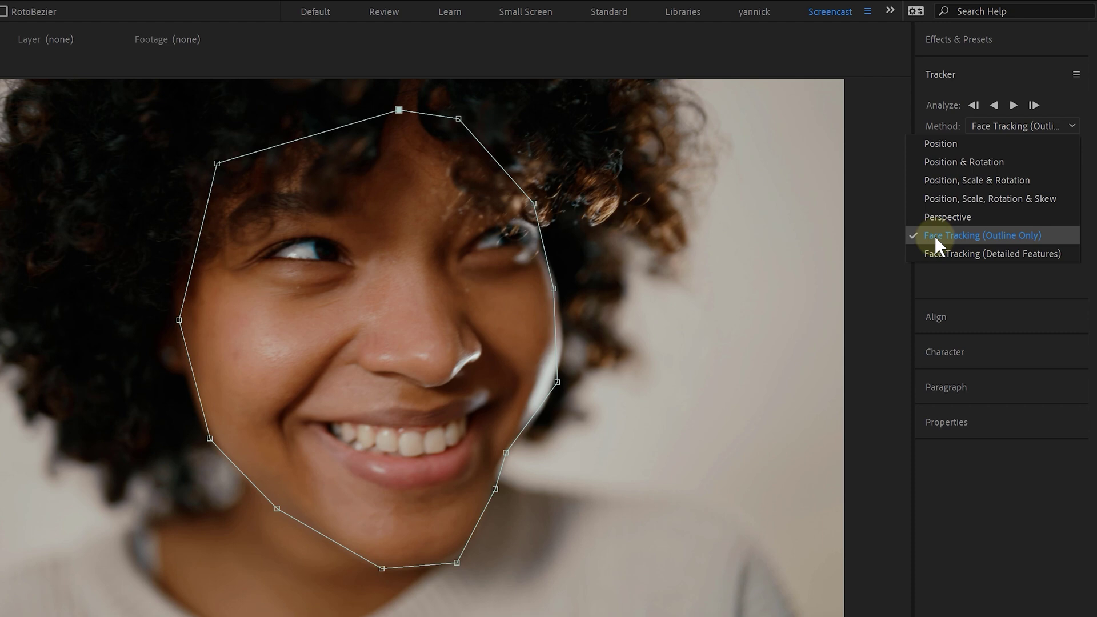
{"action": "left_click", "coordinate": [969, 238]}
{"action": "left_click", "coordinate": [1013, 105]}
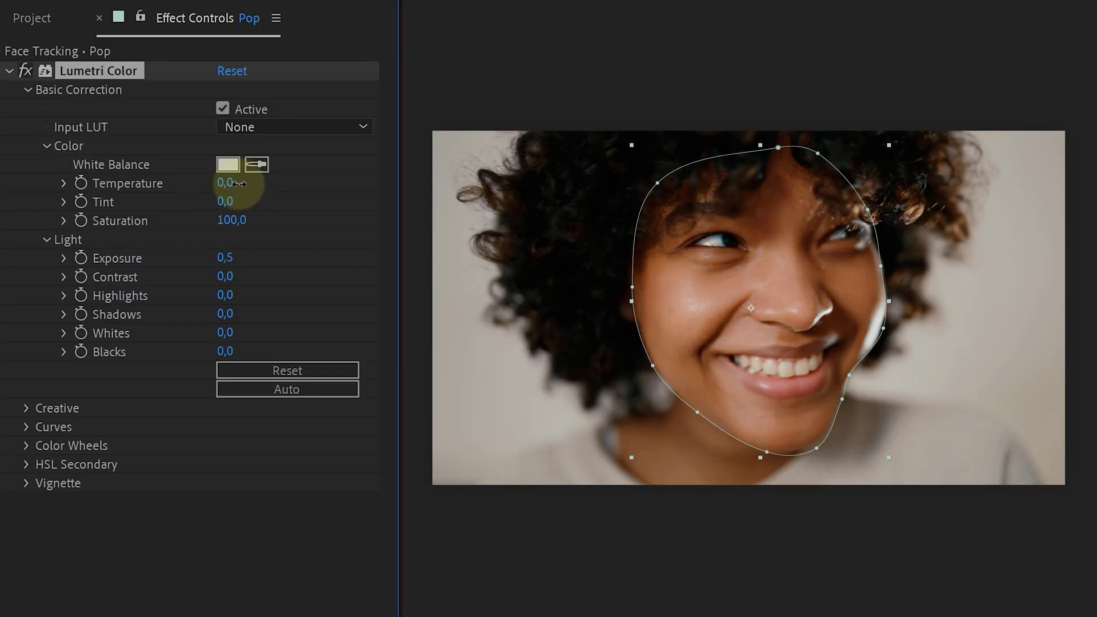
Warm the tracked face with Lumetri Temperature 20, Highlights 26, Shadows -17 and Whites 6
{"action": "left_click_drag", "start_coordinate": [239, 183], "coordinate": [251, 183]}
{"action": "left_click_drag", "start_coordinate": [226, 295], "coordinate": [243, 295]}
{"action": "left_click_drag", "start_coordinate": [225, 313], "coordinate": [257, 333]}
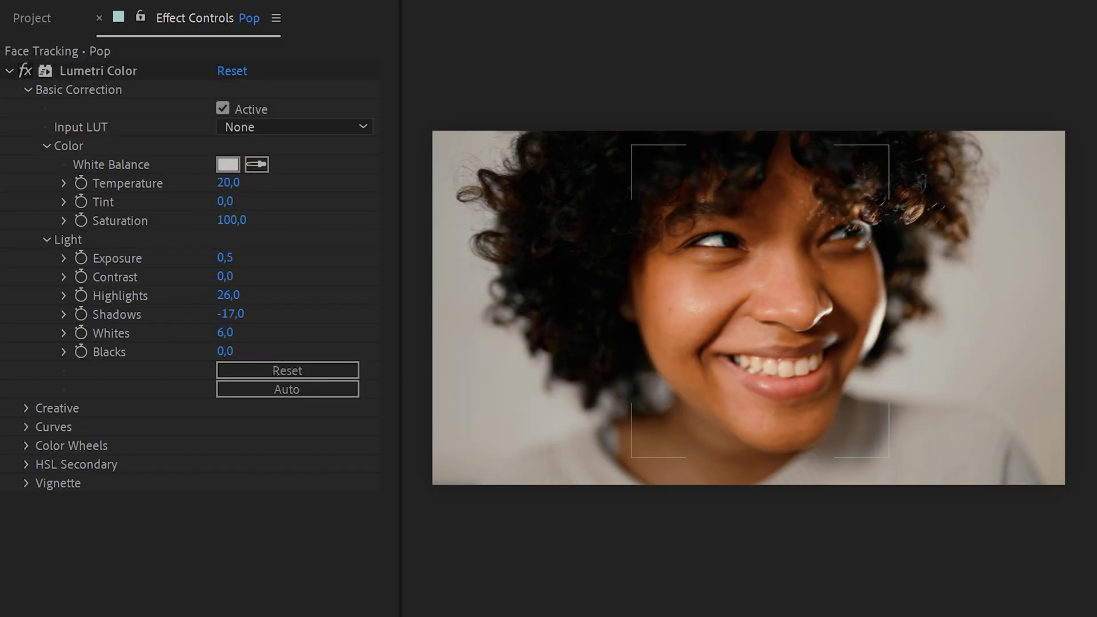